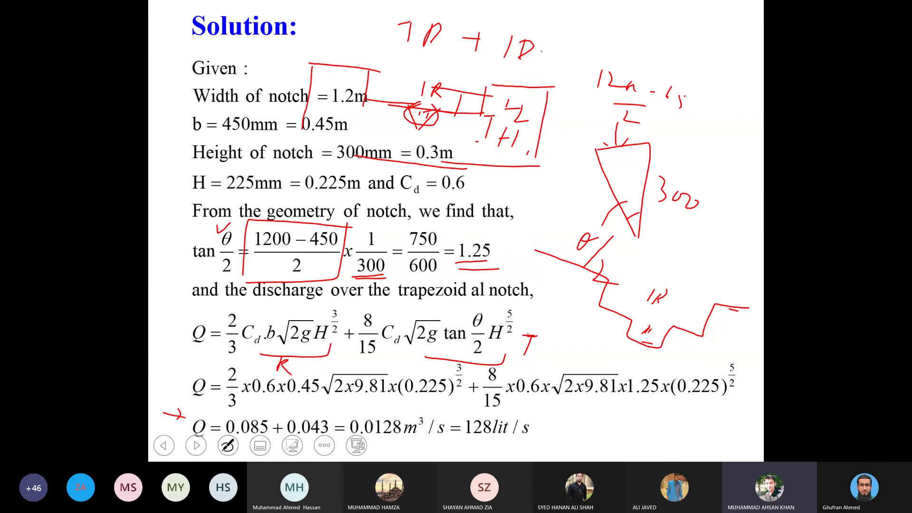
Step: End the slide show and discard the ink annotations
{"action": "key", "text": "Escape"}
{"action": "key", "text": "Escape"}
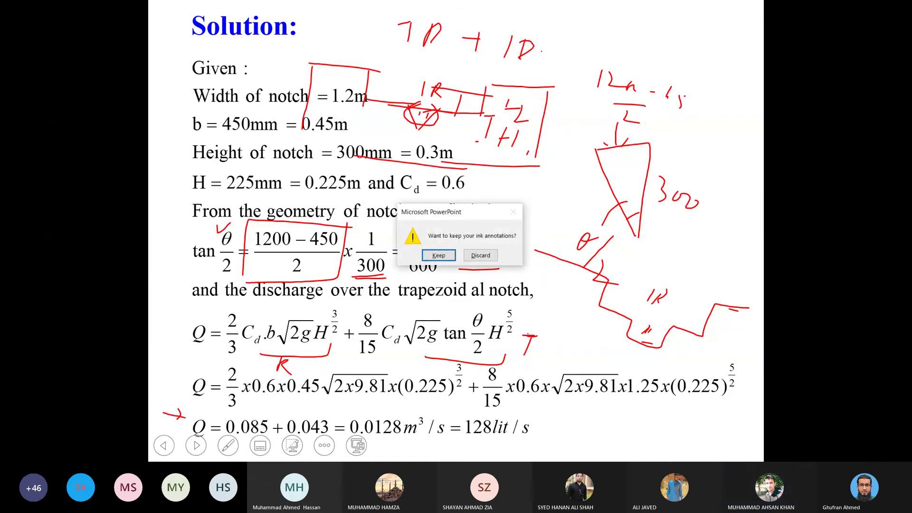
{"action": "key", "text": "Tab"}
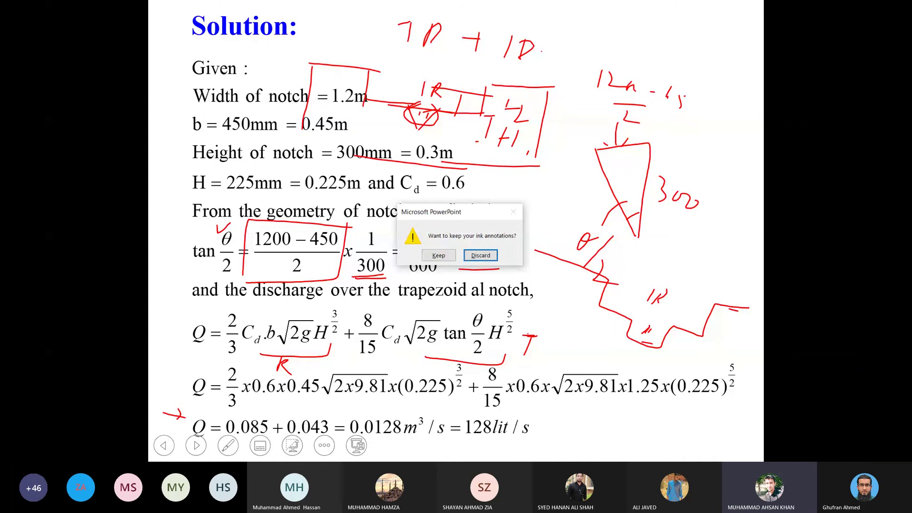
{"action": "key", "text": "Return"}
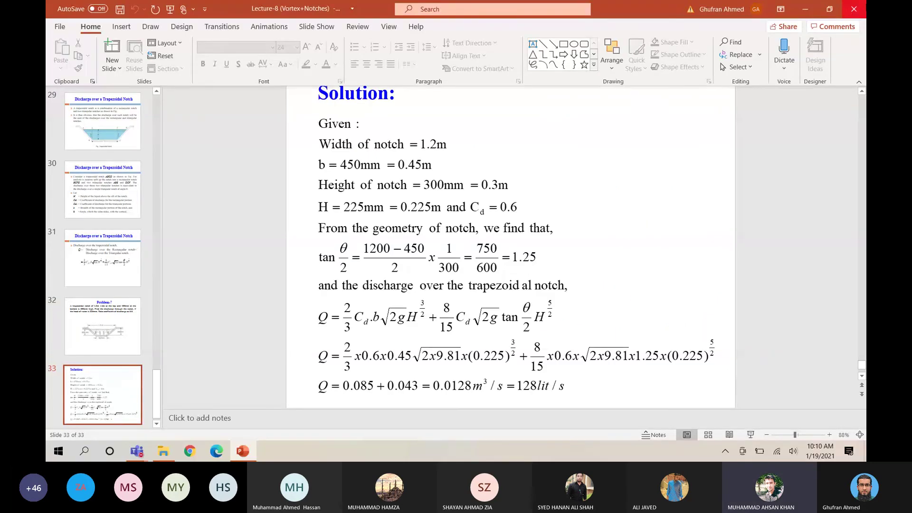
Step: Close the Lecture-8 (Vortex+Notches) presentation and the Lectures-FM-I folder window
{"action": "left_click", "coordinate": [854, 9]}
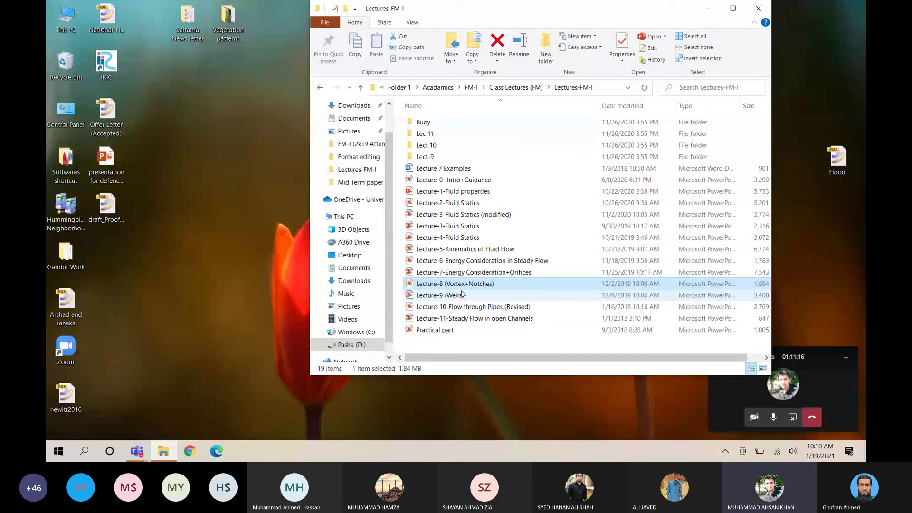
{"action": "left_click", "coordinate": [849, 363]}
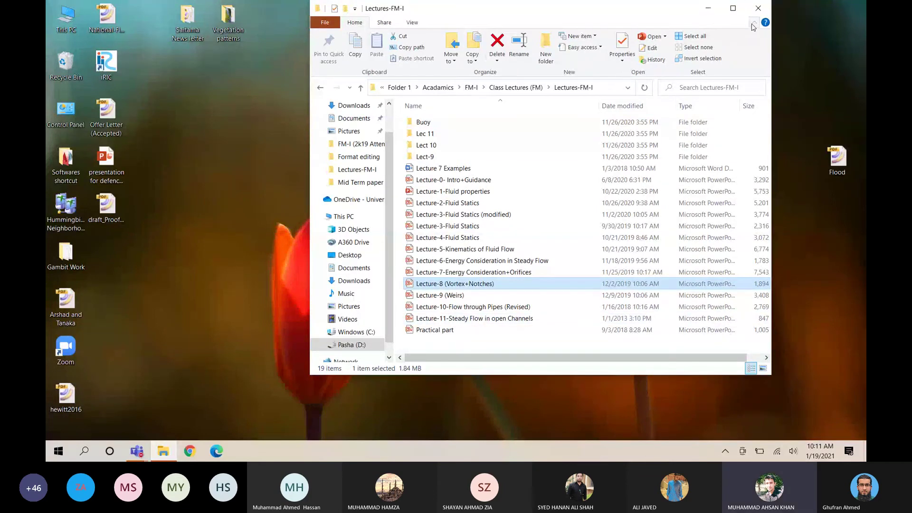
{"action": "left_click", "coordinate": [758, 8]}
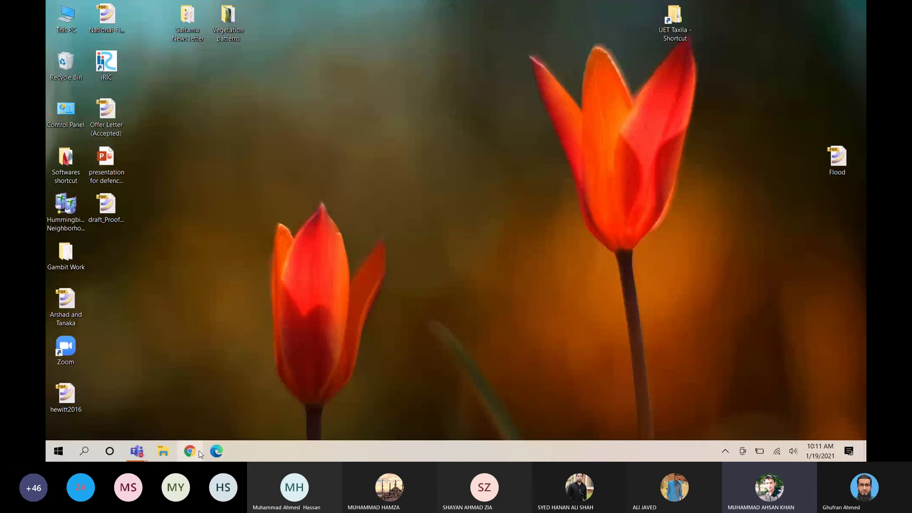
Step: Switch to Chrome and try to open the ERP site at erp.uettaxila.edu.pk
{"action": "left_click", "coordinate": [198, 450]}
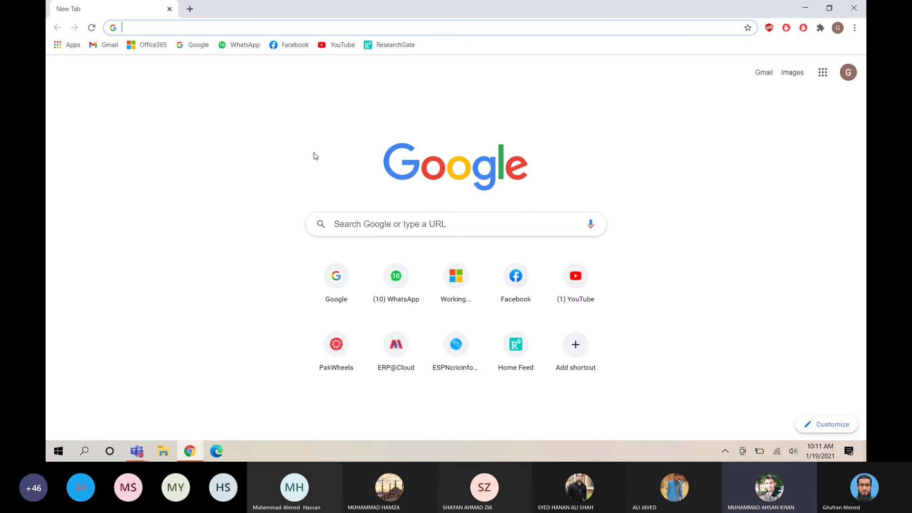
{"action": "left_click", "coordinate": [273, 24]}
{"action": "type", "text": "erp"}
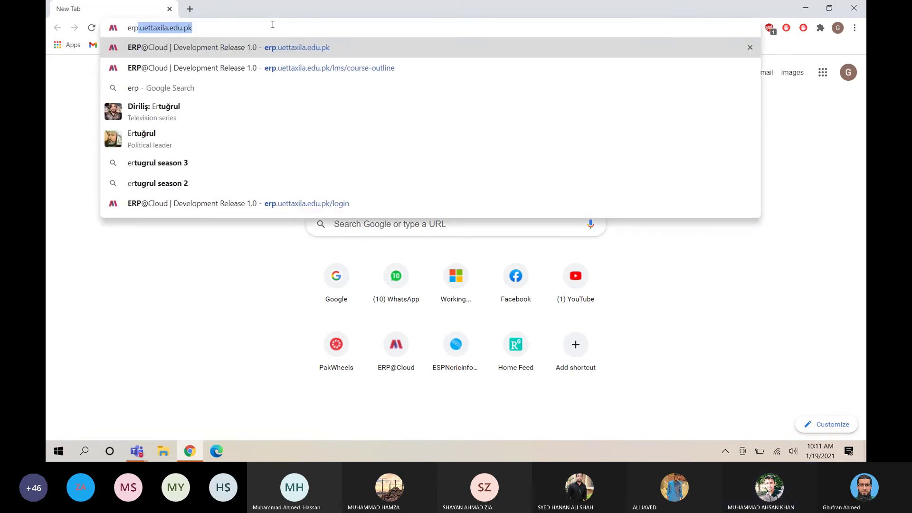
{"action": "key", "text": "BackSpace"}
{"action": "key", "text": "Up"}
{"action": "key", "text": "Return"}
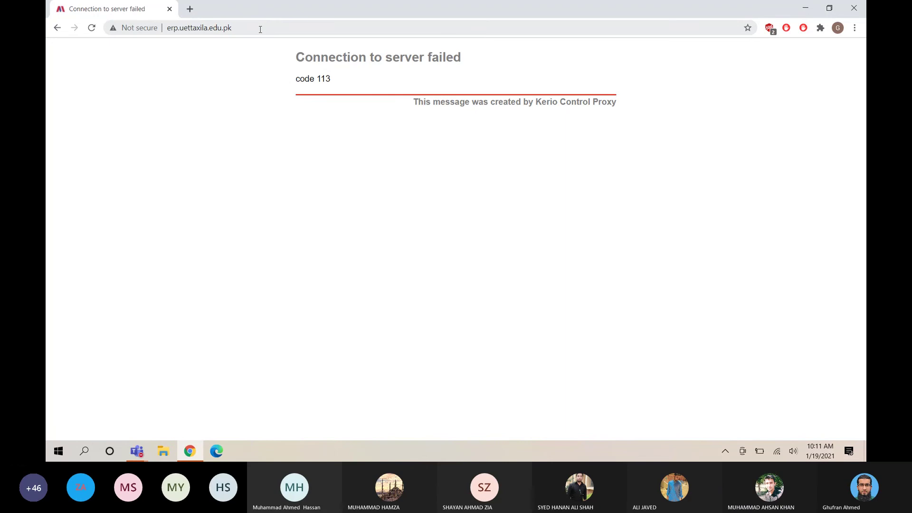
Step: Try to load the ERP course outline page at erp.uettaxila.edu.pk/lms/course-outline and close the browser
{"action": "left_click", "coordinate": [260, 29]}
{"action": "type", "text": "er"}
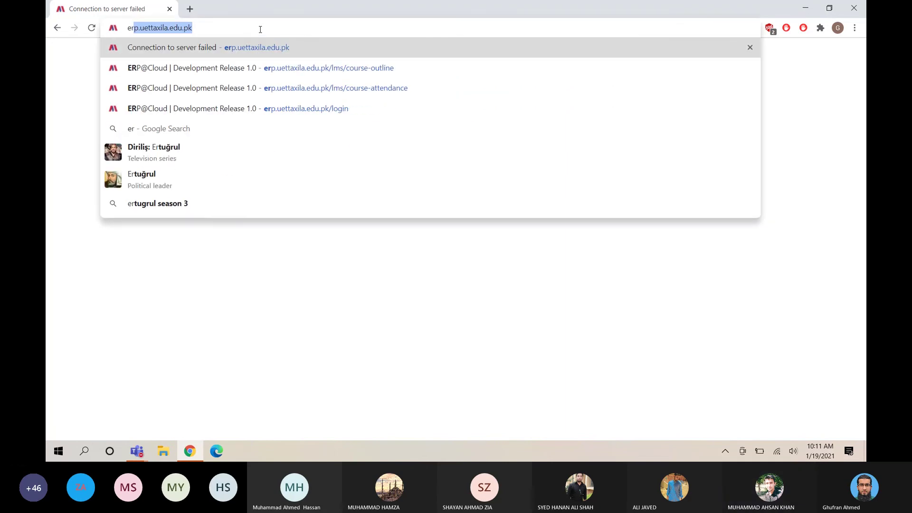
{"action": "type", "text": "p"}
{"action": "key", "text": "Down"}
{"action": "key", "text": "Down"}
{"action": "key", "text": "Down"}
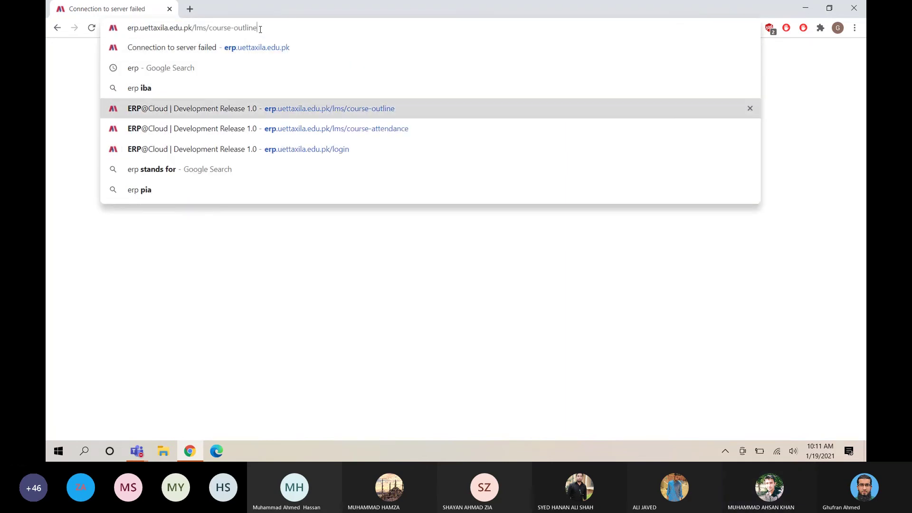
{"action": "key", "text": "Return"}
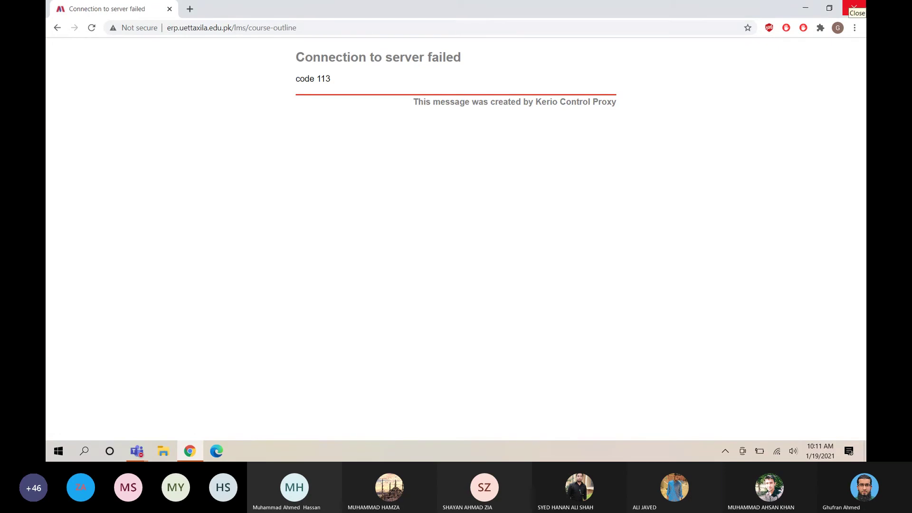
{"action": "left_click", "coordinate": [854, 6]}
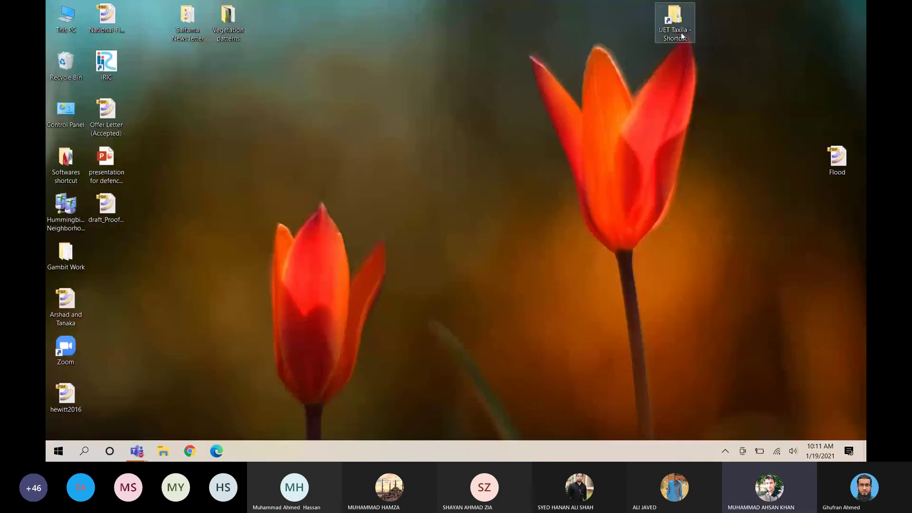
Step: Open the UET Taxila shortcut on the desktop and go into Folder 1 and its Acadamics subfolder
{"action": "double_click", "coordinate": [680, 32]}
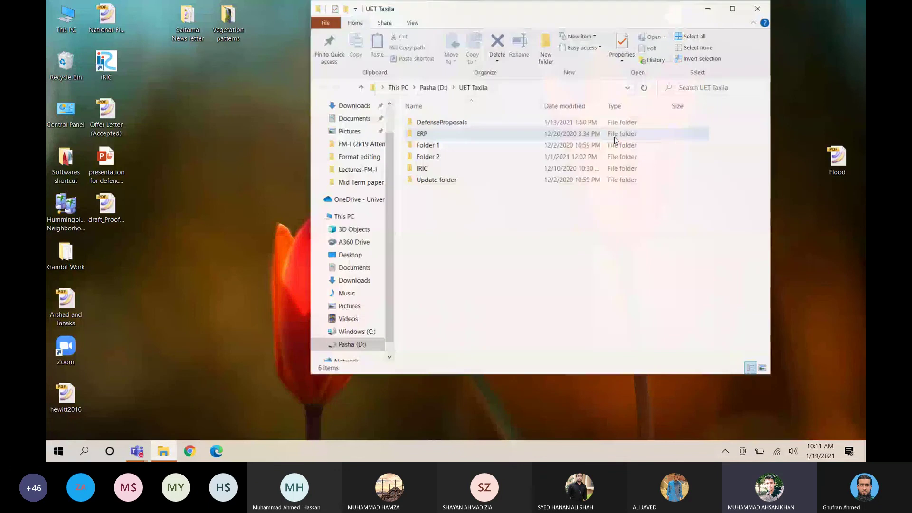
{"action": "double_click", "coordinate": [488, 145]}
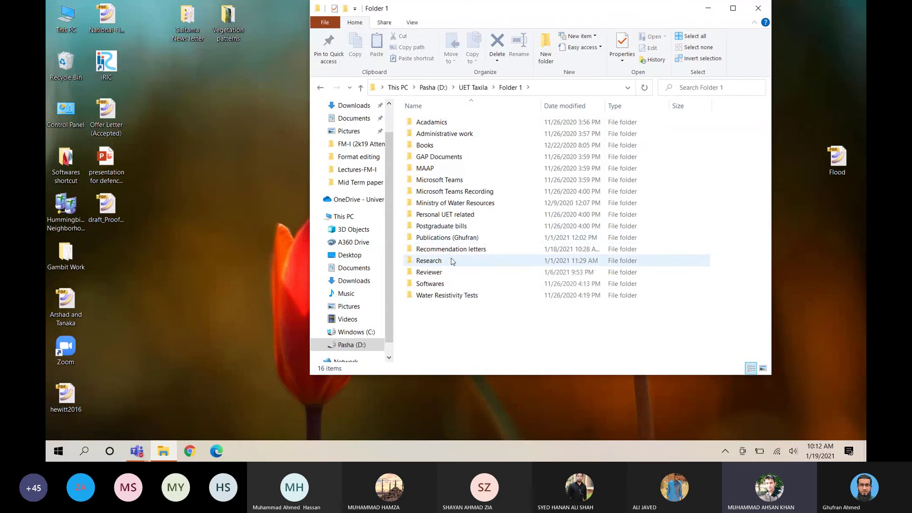
{"action": "mouse_move", "coordinate": [452, 262]}
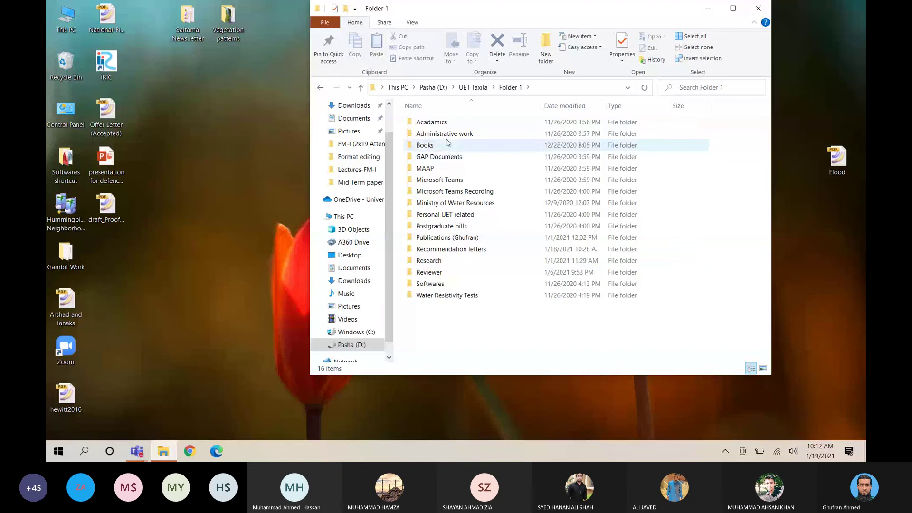
{"action": "double_click", "coordinate": [439, 123]}
Step: Open the FM-I course folder inside Acadamics
{"action": "key", "text": "Down"}
{"action": "key", "text": "Down"}
{"action": "key", "text": "Down"}
{"action": "key", "text": "Down"}
{"action": "key", "text": "Down"}
{"action": "key", "text": "Down"}
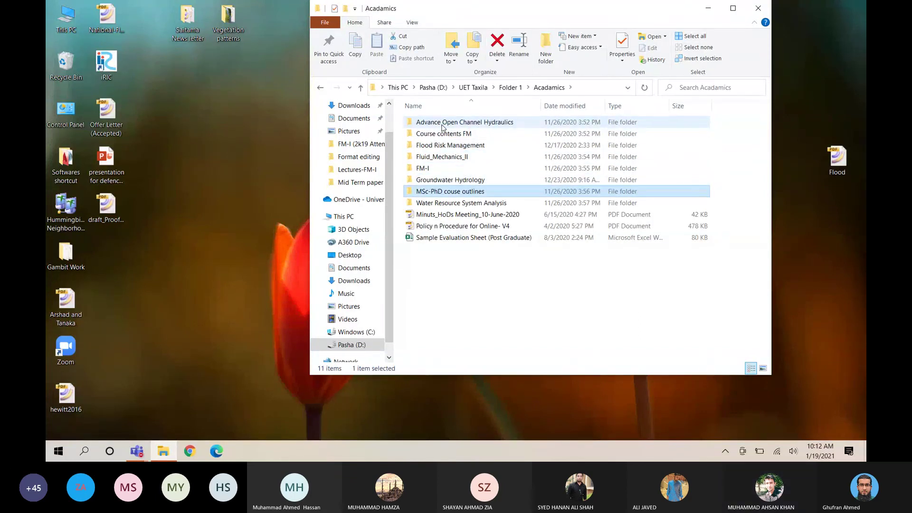
{"action": "key", "text": "Down"}
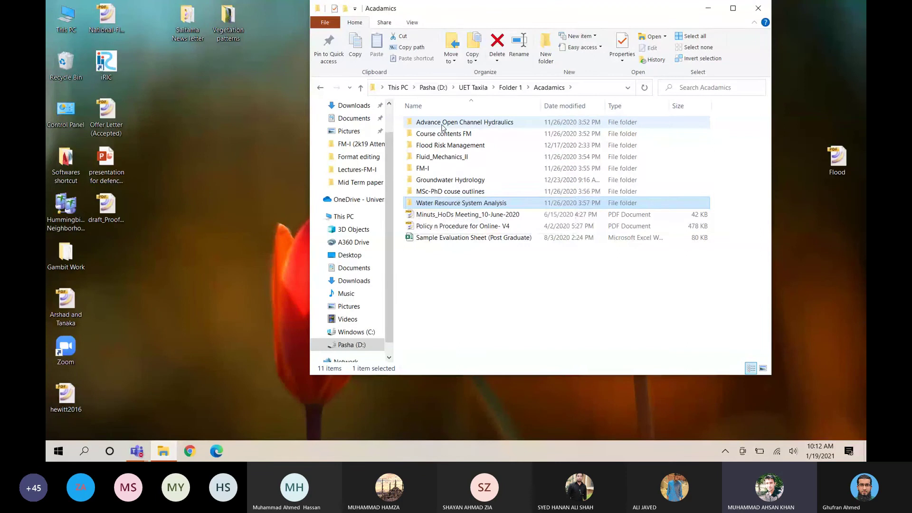
{"action": "key", "text": "Home"}
{"action": "key", "text": "Down"}
{"action": "key", "text": "Down"}
{"action": "key", "text": "Down"}
{"action": "key", "text": "Down"}
{"action": "key", "text": "Return"}
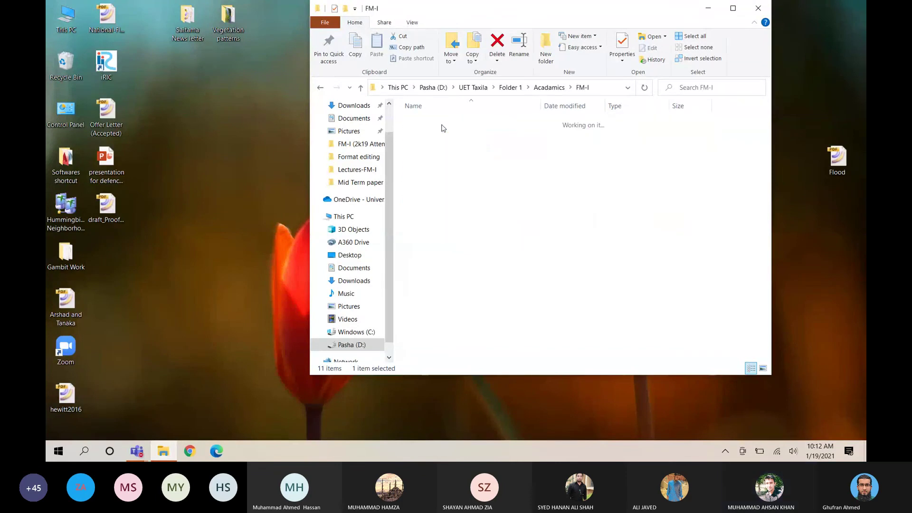
Step: Open the 2k19 Civil folder and its FM-I (2k19 Attendance) subfolder
{"action": "key", "text": "Down"}
{"action": "key", "text": "Down"}
{"action": "key", "text": "Down"}
{"action": "key", "text": "Return"}
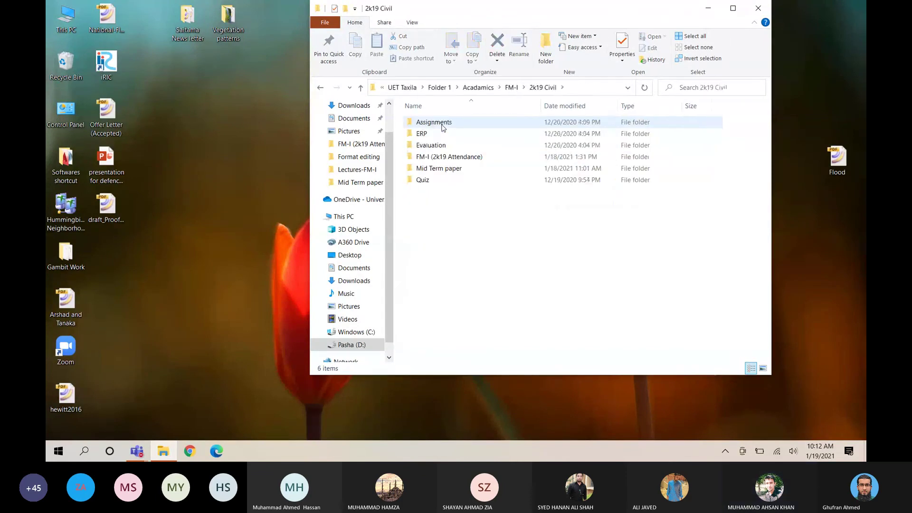
{"action": "key", "text": "Down"}
{"action": "key", "text": "Up"}
{"action": "key", "text": "Down"}
{"action": "key", "text": "Down"}
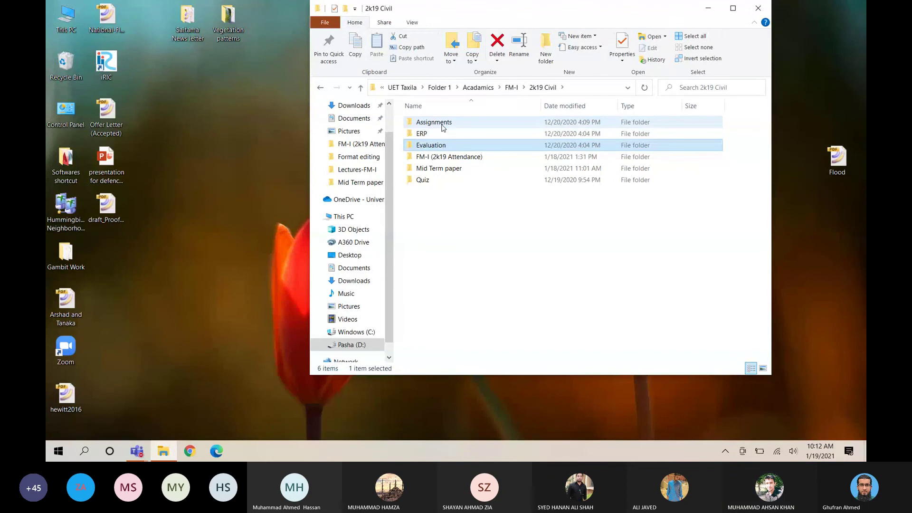
{"action": "key", "text": "Down"}
{"action": "key", "text": "Return"}
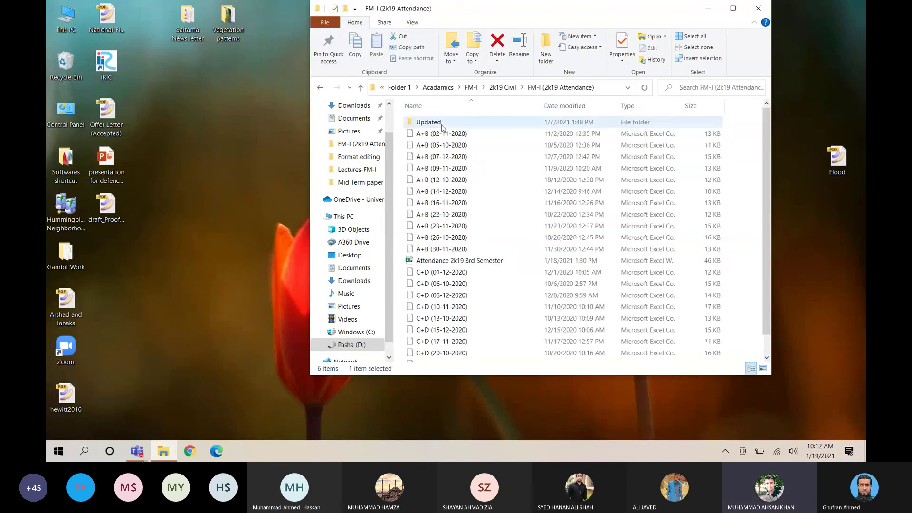
Step: Open the Attendance 2k19 3rd Semester workbook in Excel and unlock it by entering the file password
{"action": "key", "text": "Down"}
{"action": "key", "text": "Down"}
{"action": "key", "text": "Down"}
{"action": "key", "text": "Down"}
{"action": "key", "text": "Down"}
{"action": "key", "text": "Down"}
{"action": "key", "text": "Down"}
{"action": "key", "text": "Down"}
{"action": "key", "text": "Down"}
{"action": "key", "text": "Down"}
{"action": "key", "text": "Down"}
{"action": "key", "text": "Down"}
{"action": "key", "text": "Return"}
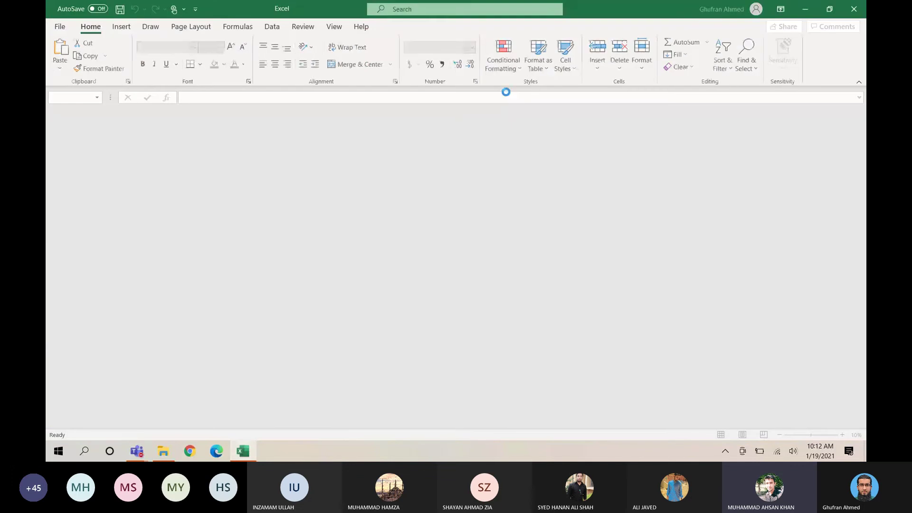
{"action": "type", "text": "***"}
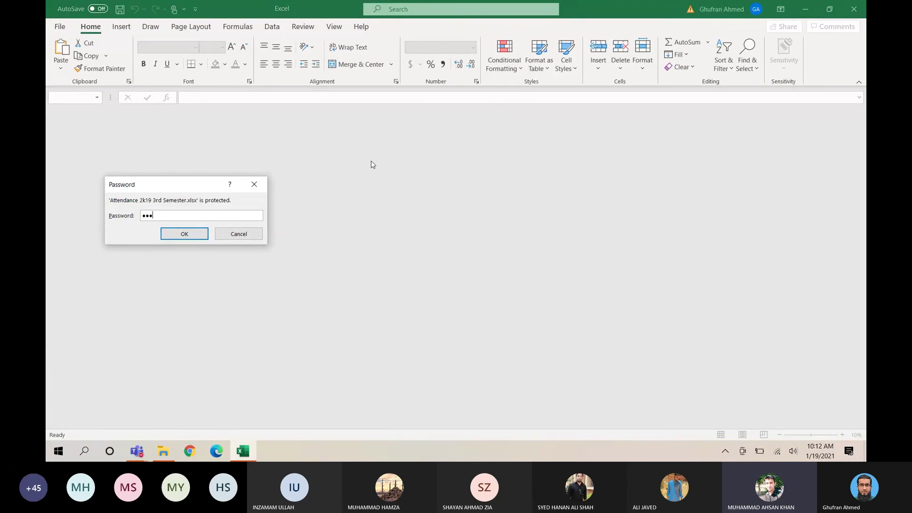
{"action": "key", "text": "Return"}
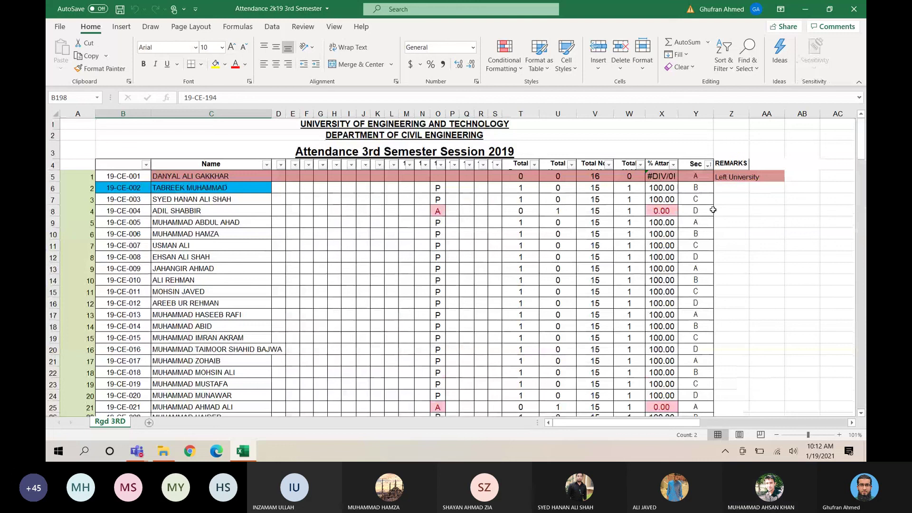
Step: Filter the Sec column of the attendance sheet to show only sections C and D
{"action": "left_click", "coordinate": [708, 165]}
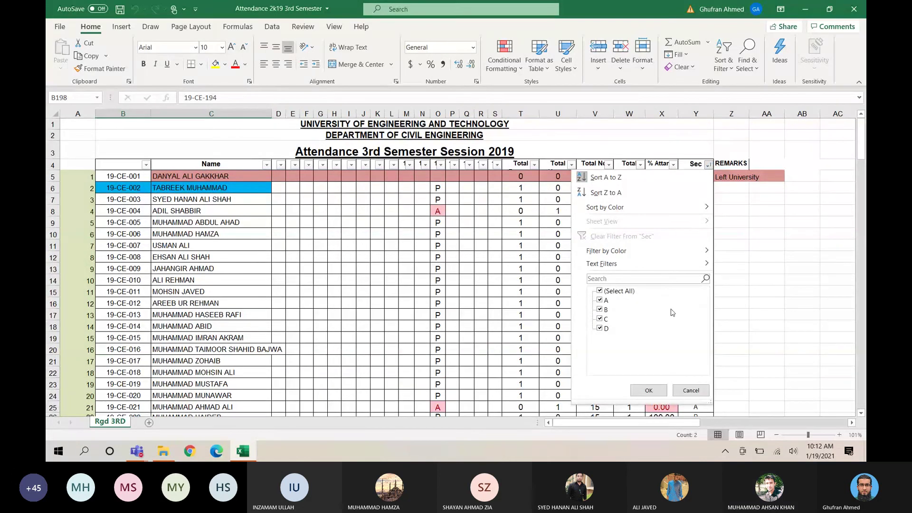
{"action": "left_click", "coordinate": [599, 300]}
{"action": "left_click", "coordinate": [599, 309]}
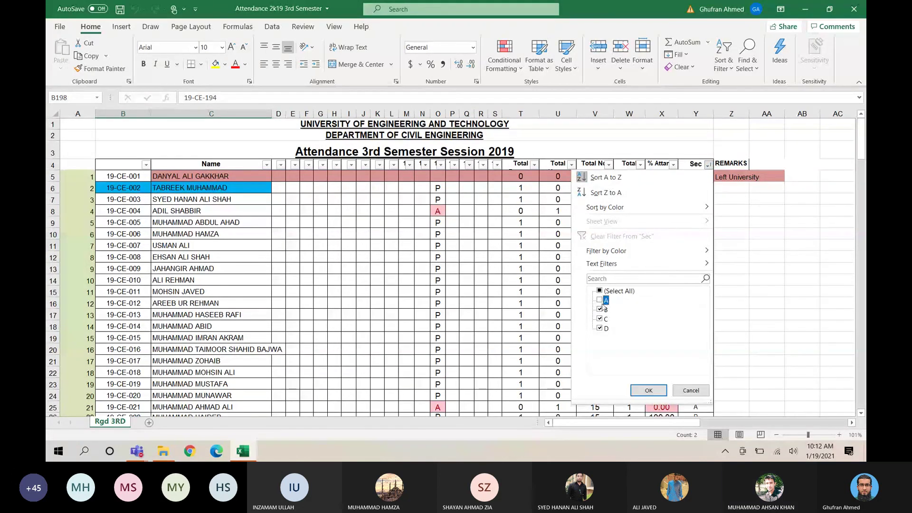
{"action": "left_click", "coordinate": [648, 390]}
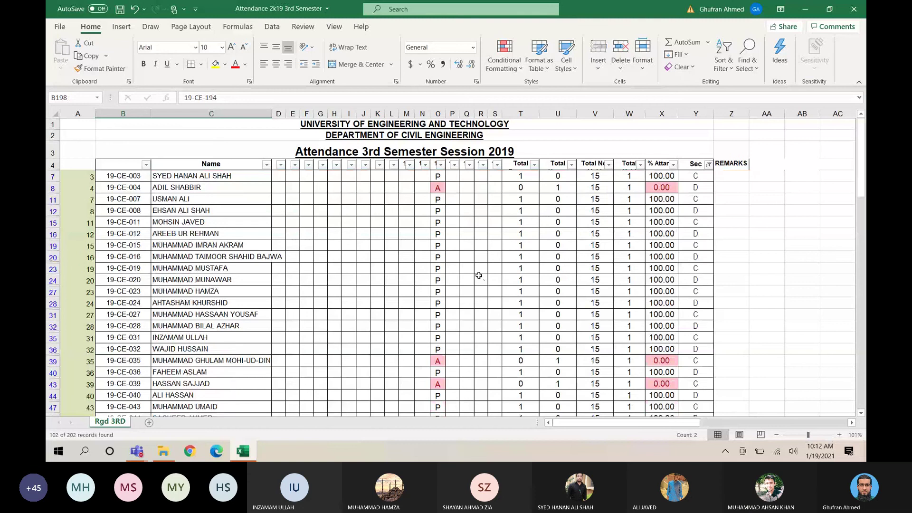
Step: Record attendance for the first two listed students: enter P in cell P7 and A in cell P8
{"action": "left_click", "coordinate": [451, 178]}
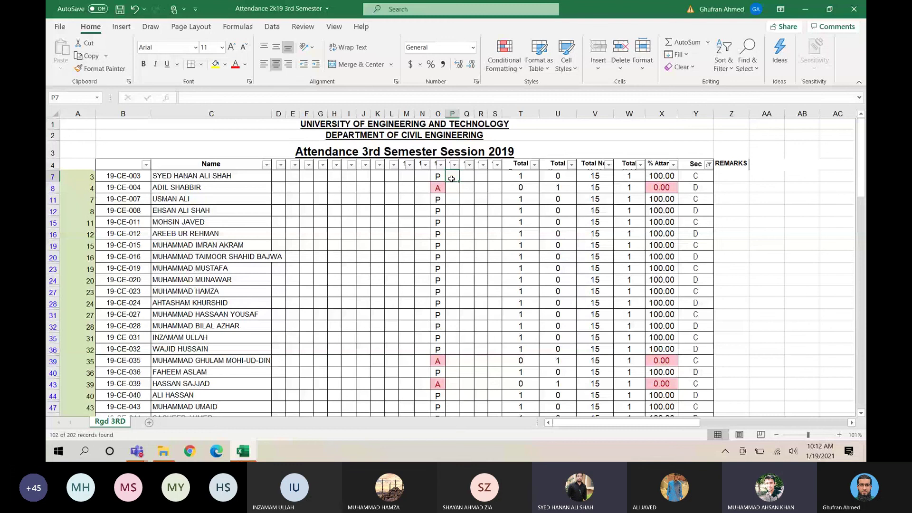
{"action": "type", "text": "P"}
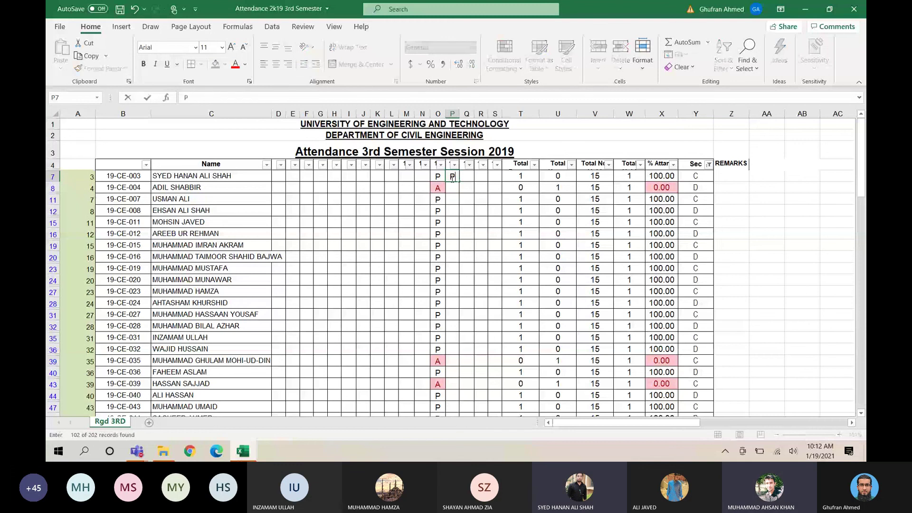
{"action": "key", "text": "Return"}
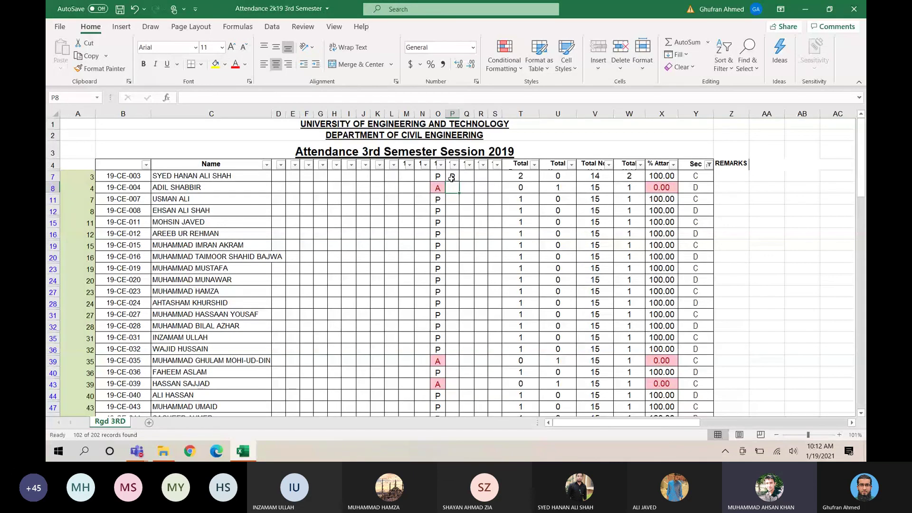
{"action": "type", "text": "A"}
{"action": "key", "text": "Return"}
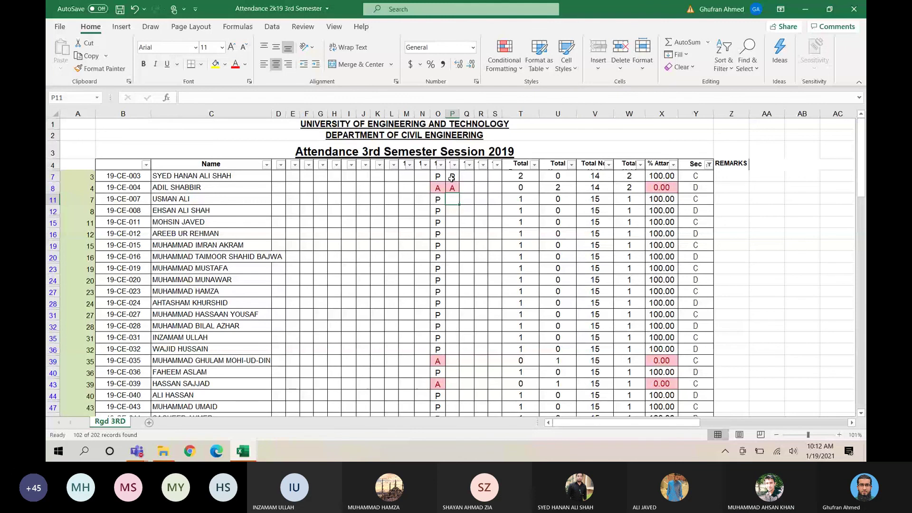
Step: Enter A for the third listed student in cell P11 and correct that entry to P
{"action": "type", "text": "A"}
{"action": "key", "text": "Return"}
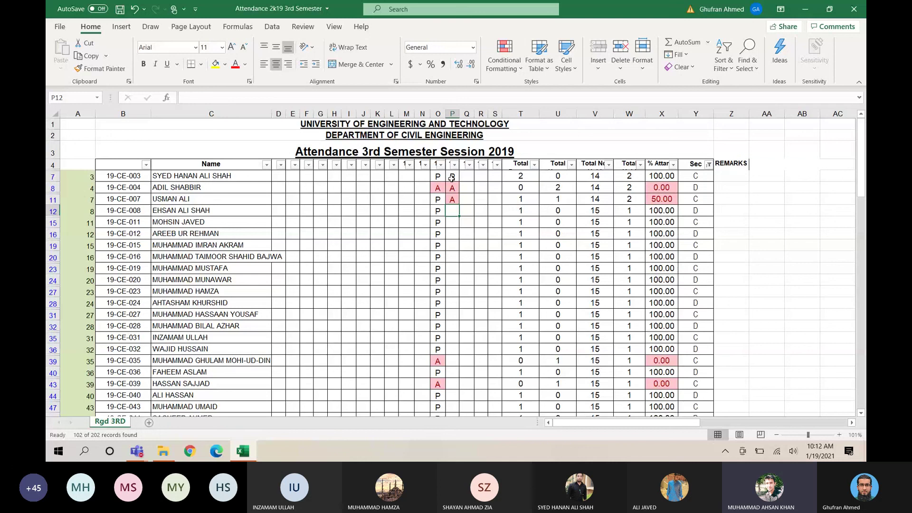
{"action": "type", "text": "P"}
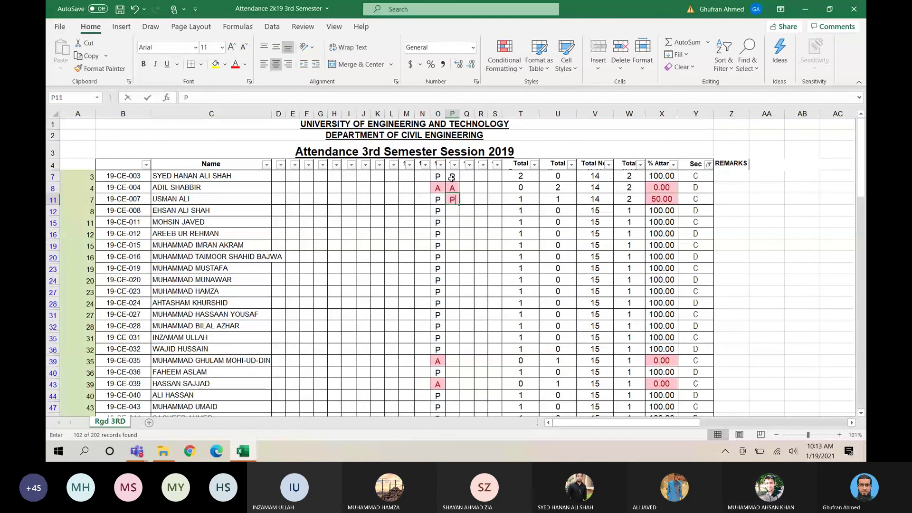
{"action": "key", "text": "Return"}
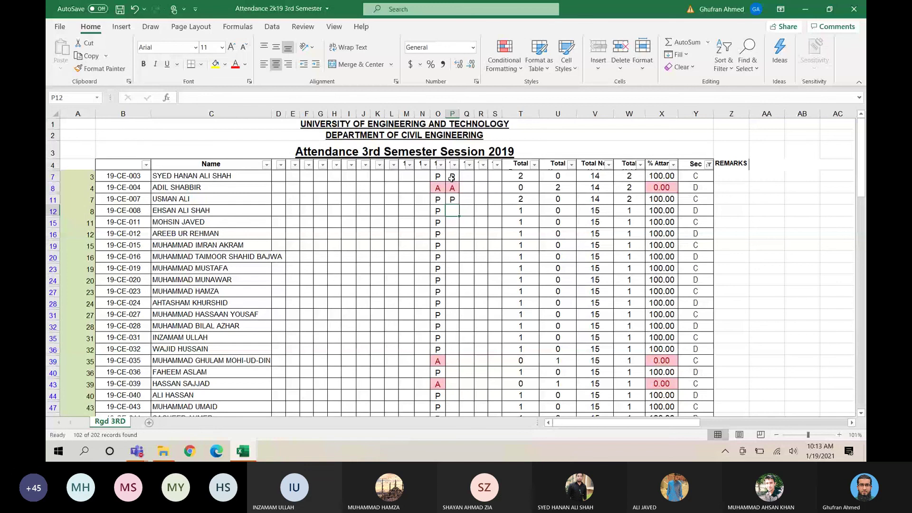
Step: Record P in cell P12, and enter A in cell P15 and correct that entry to P
{"action": "type", "text": "P"}
{"action": "key", "text": "Return"}
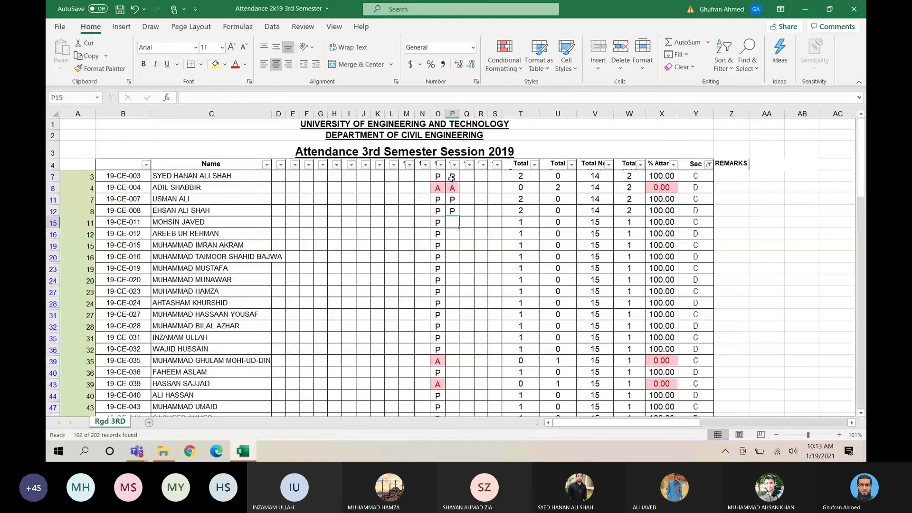
{"action": "type", "text": "A"}
{"action": "key", "text": "Return"}
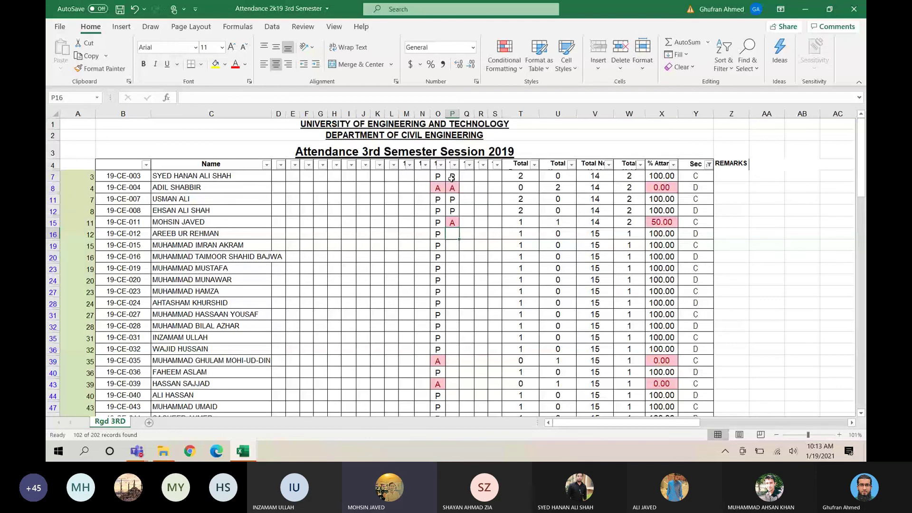
{"action": "key", "text": "Up"}
{"action": "type", "text": "A"}
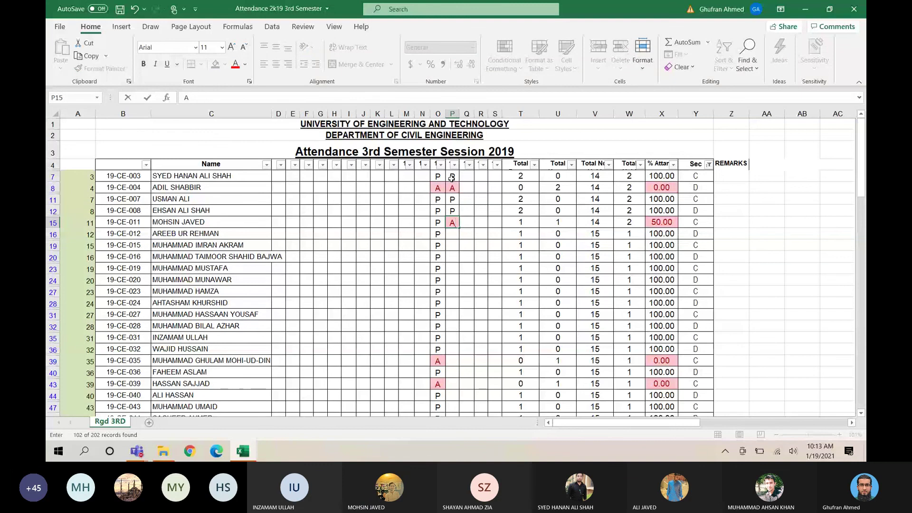
{"action": "key", "text": "BackSpace"}
{"action": "type", "text": "P"}
{"action": "key", "text": "Return"}
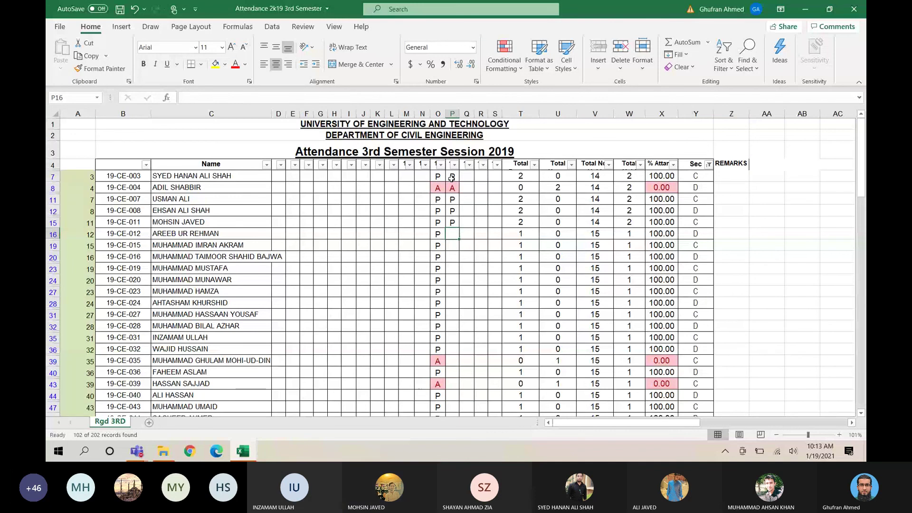
Step: Enter P for the student in cell P16 and correct that attendance entry to A
{"action": "type", "text": "P"}
{"action": "key", "text": "Return"}
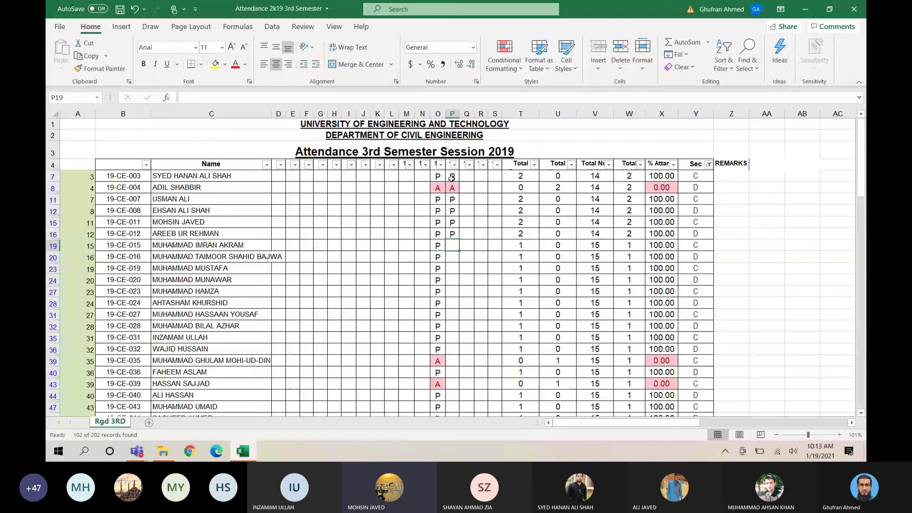
{"action": "key", "text": "Up"}
{"action": "type", "text": "A"}
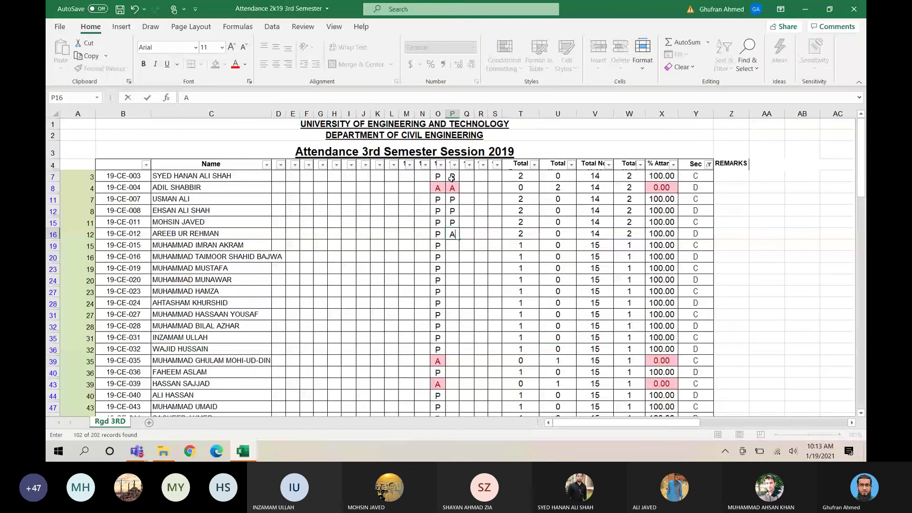
{"action": "key", "text": "Return"}
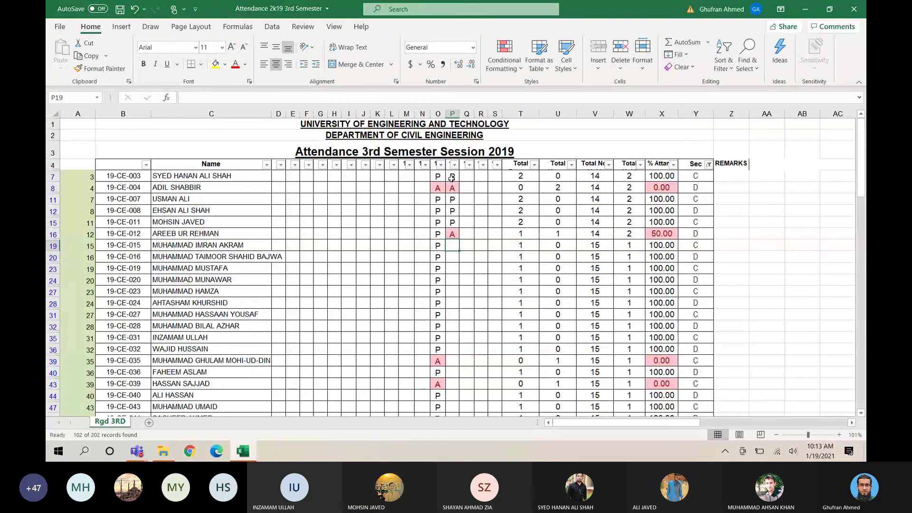
Step: Mark the next four listed students absent by entering A in cells P19, P20, P23 and P24
{"action": "type", "text": "A"}
{"action": "key", "text": "Return"}
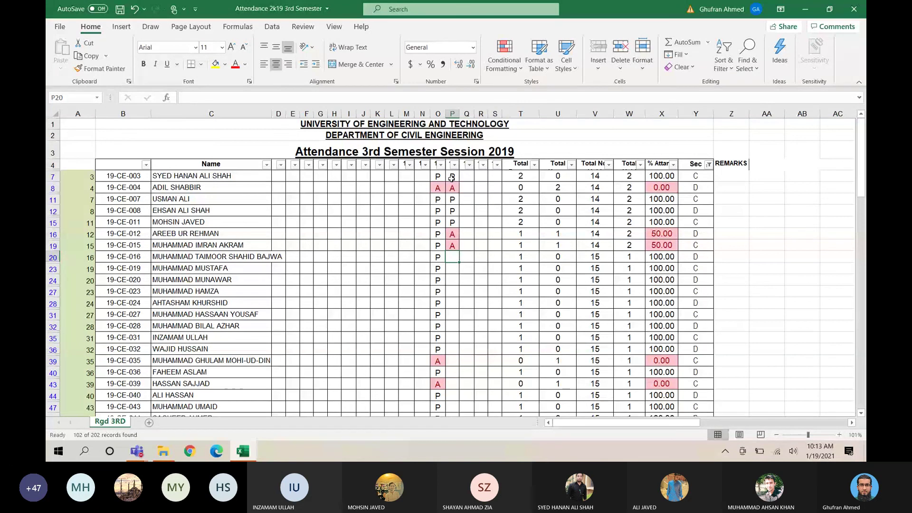
{"action": "type", "text": "A"}
{"action": "key", "text": "Return"}
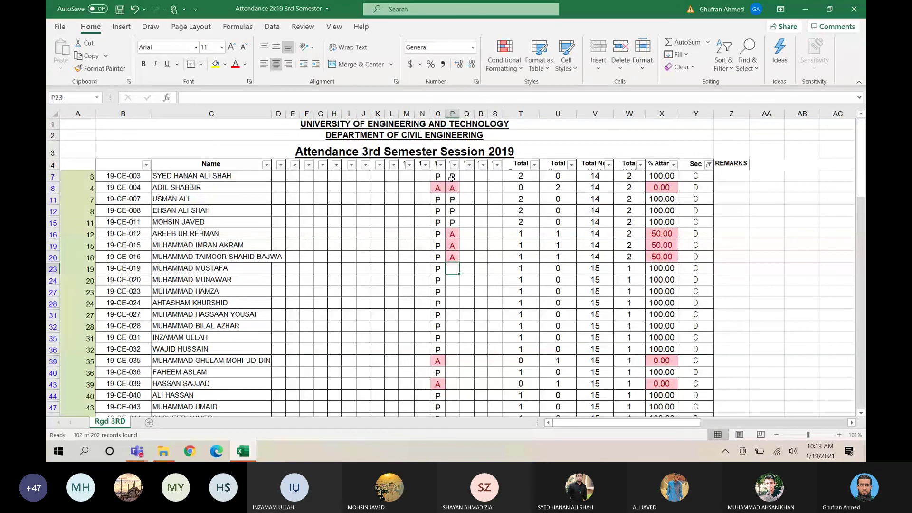
{"action": "type", "text": "A"}
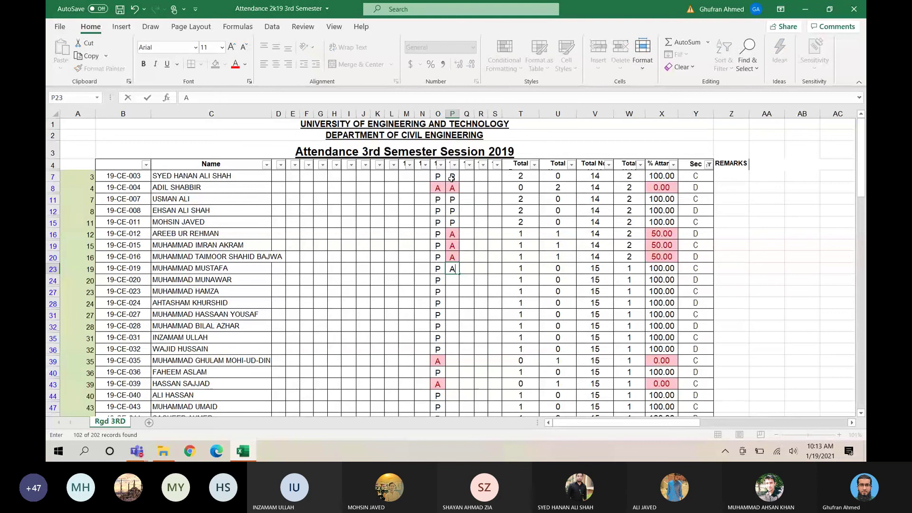
{"action": "key", "text": "Return"}
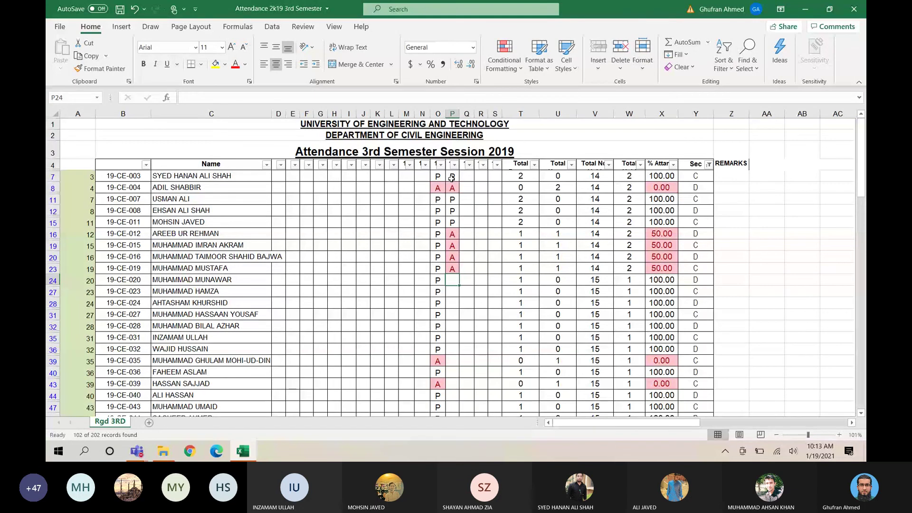
{"action": "type", "text": "A"}
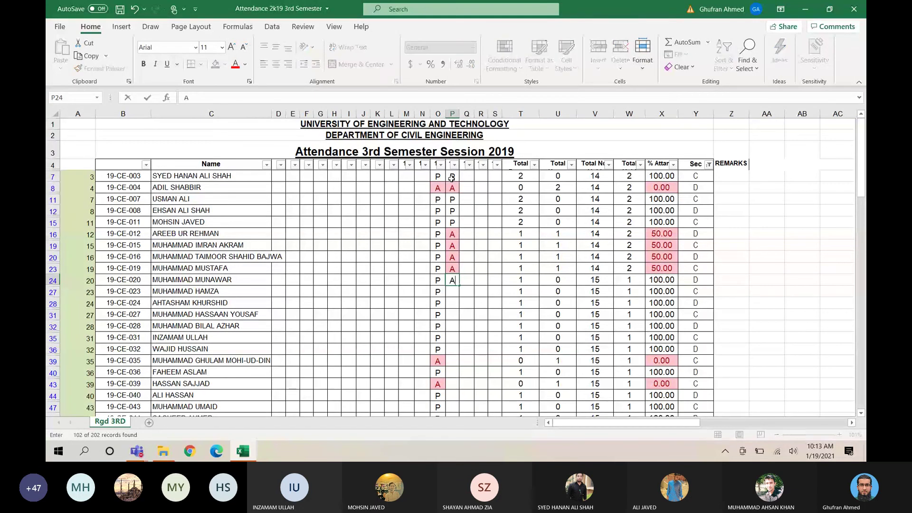
{"action": "key", "text": "Return"}
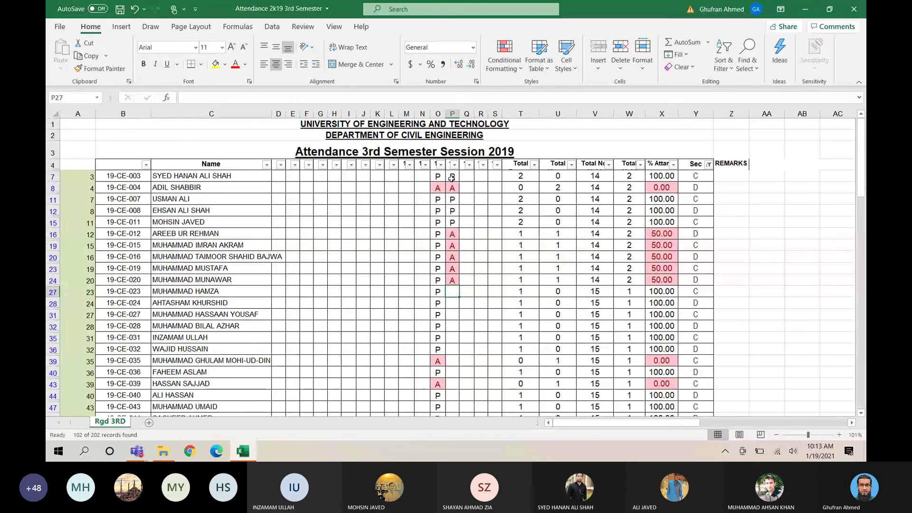
Step: Record attendance for the next four students: P in cell P27 and A in cells P28, P31 and P32
{"action": "type", "text": "P"}
{"action": "key", "text": "Return"}
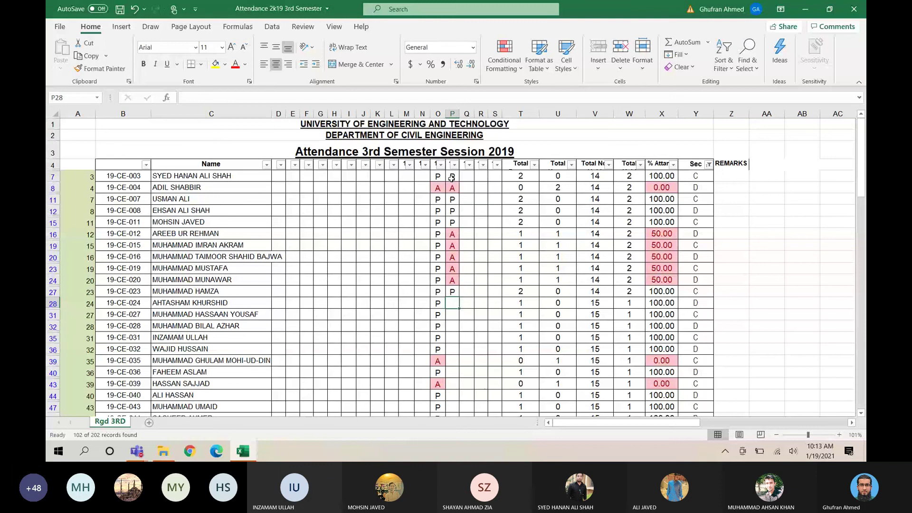
{"action": "type", "text": "A"}
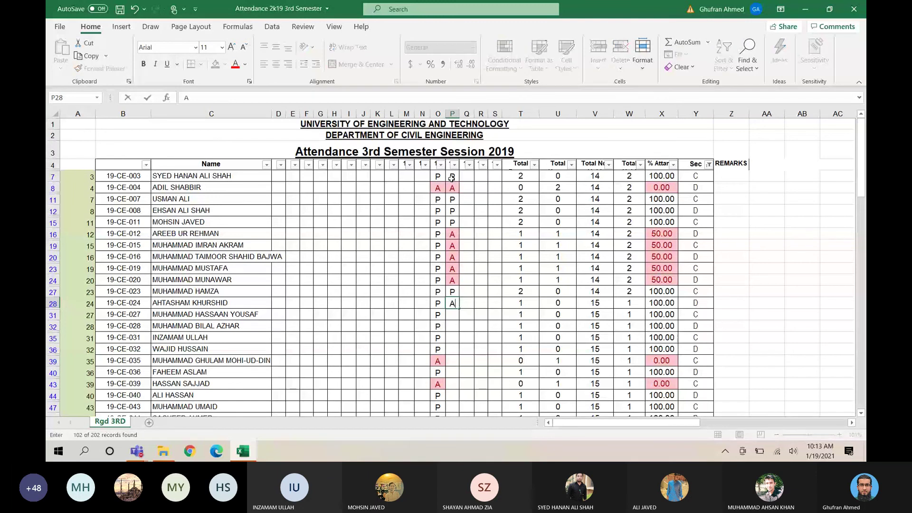
{"action": "key", "text": "Return"}
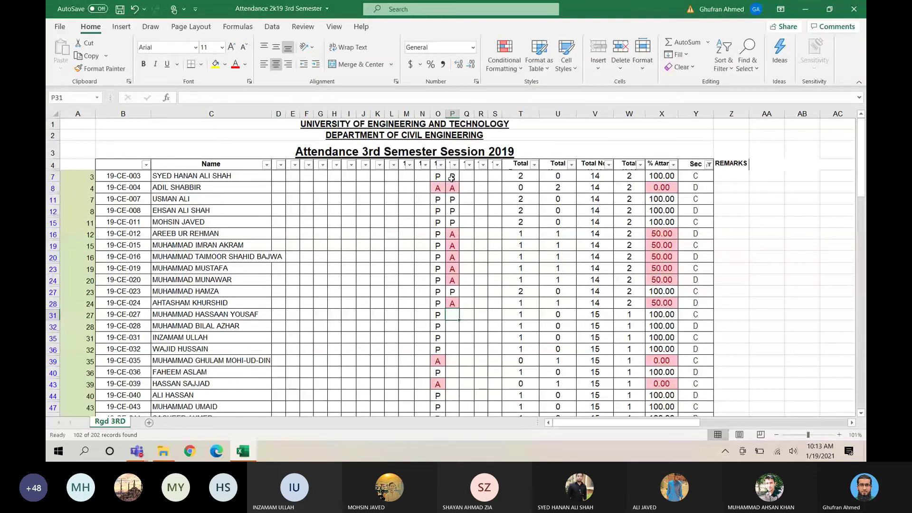
{"action": "type", "text": "A"}
{"action": "key", "text": "Return"}
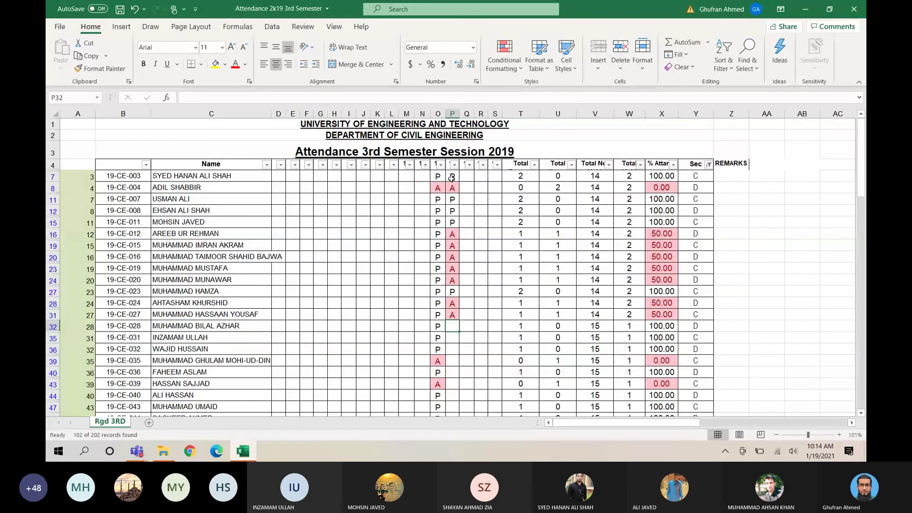
{"action": "type", "text": "A"}
{"action": "key", "text": "Return"}
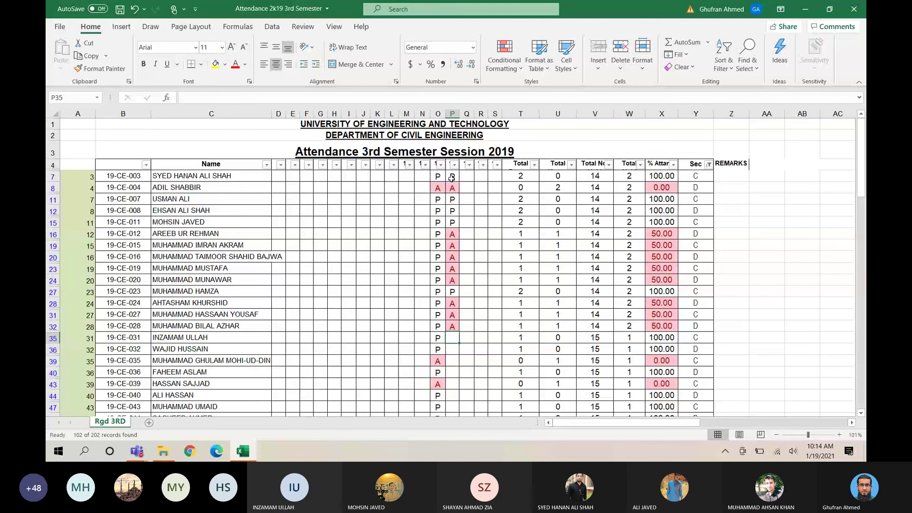
Step: Enter A for the student in cell P35 and correct that attendance entry to P
{"action": "type", "text": "A"}
{"action": "key", "text": "Return"}
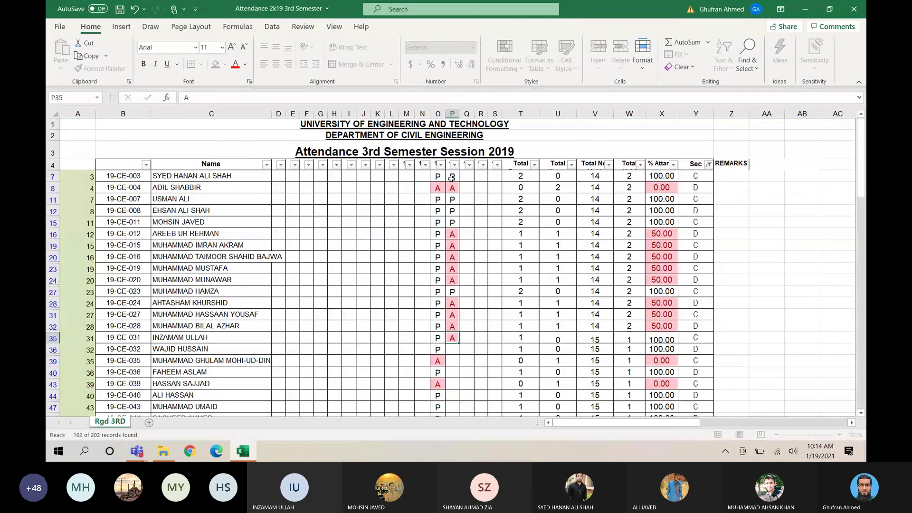
{"action": "key", "text": "Up"}
{"action": "type", "text": "P"}
{"action": "key", "text": "Return"}
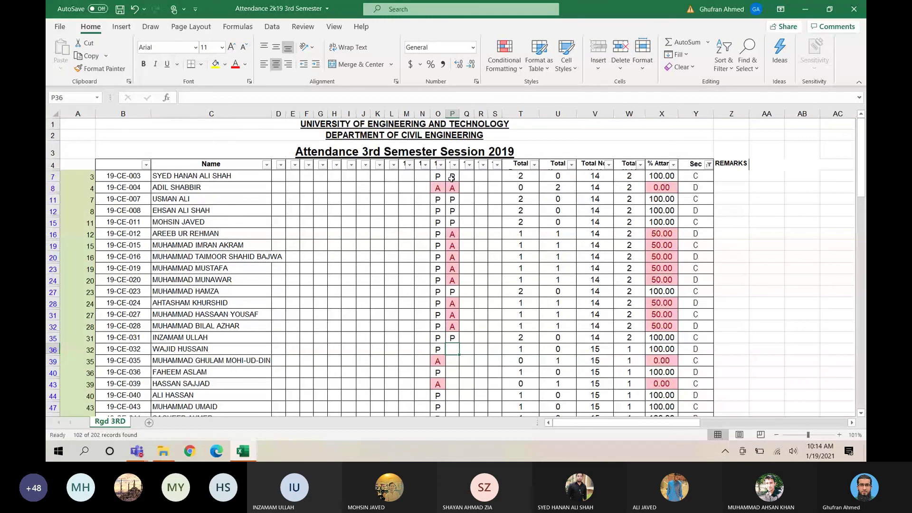
Step: Record attendance for the next four students: A in cells P36, P39 and P43, and P in cell P40
{"action": "type", "text": "A"}
{"action": "key", "text": "Return"}
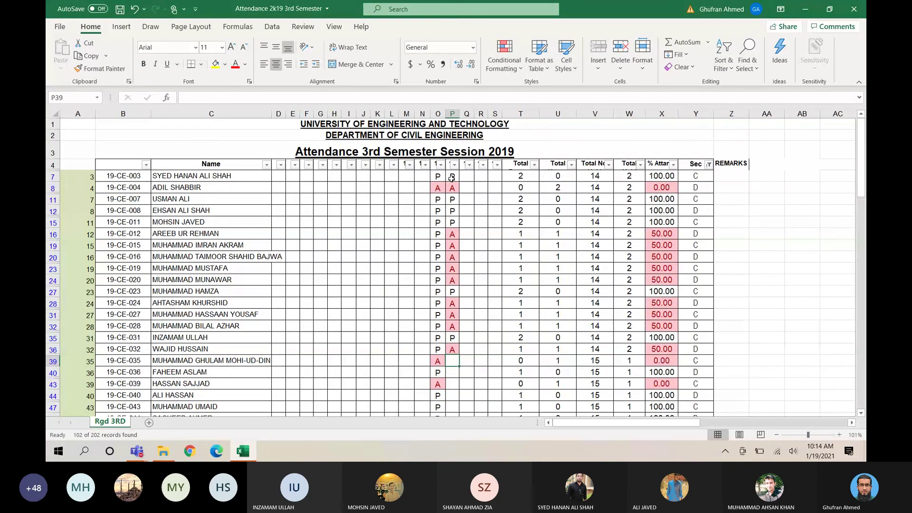
{"action": "type", "text": "A"}
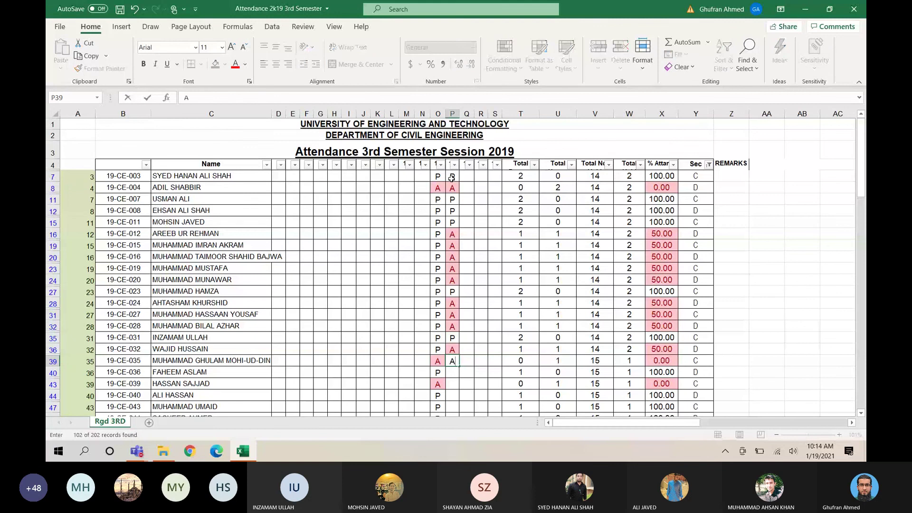
{"action": "key", "text": "Return"}
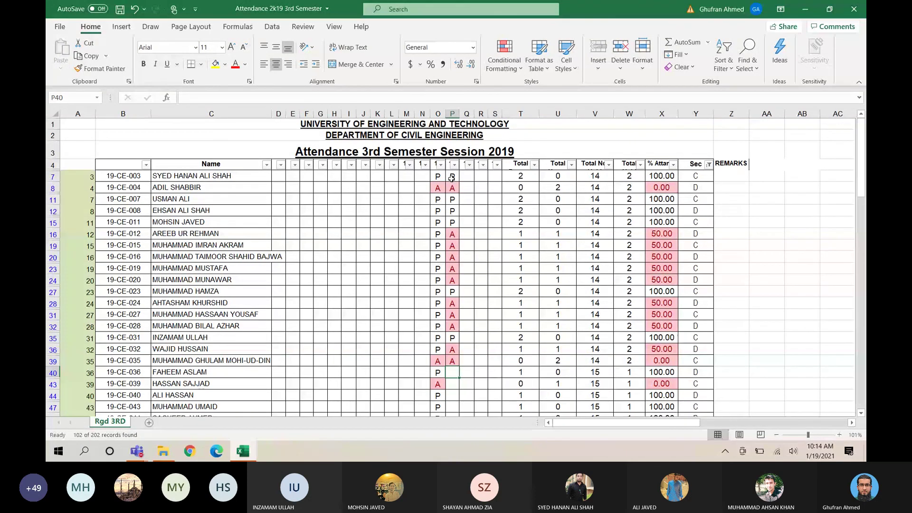
{"action": "type", "text": "P"}
{"action": "key", "text": "Return"}
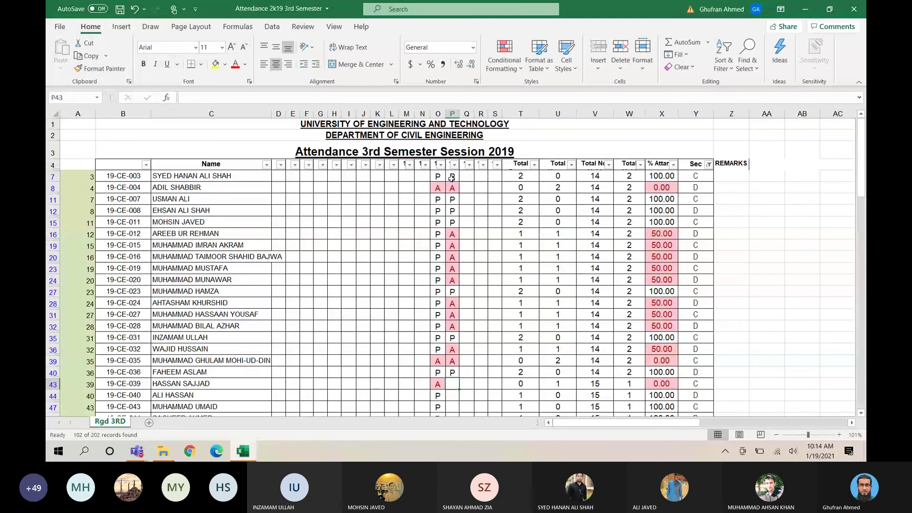
{"action": "type", "text": "A"}
{"action": "key", "text": "Return"}
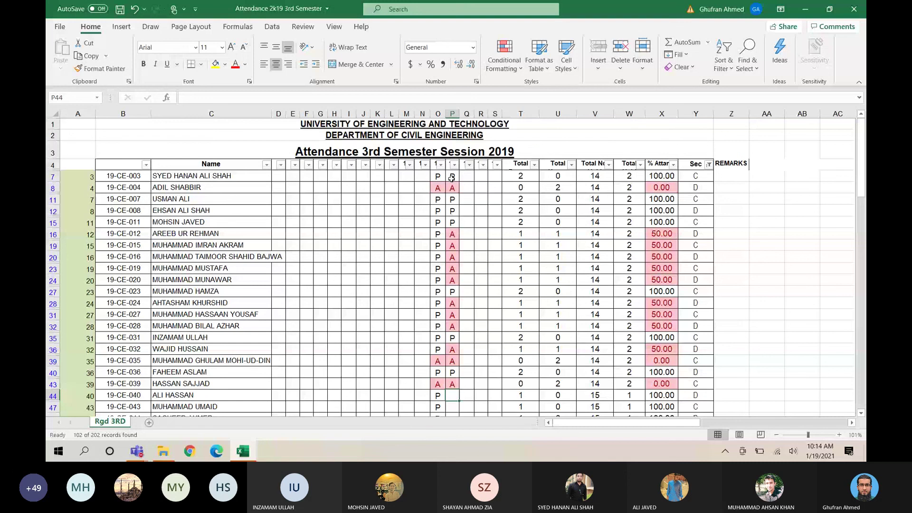
Step: Record attendance for the next three students: P in cell P44 and A in cells P47 and P48
{"action": "scroll", "coordinate": [451, 177], "scroll_direction": "down", "scroll_amount": 7}
{"action": "key", "text": "Down"}
{"action": "key", "text": "Down"}
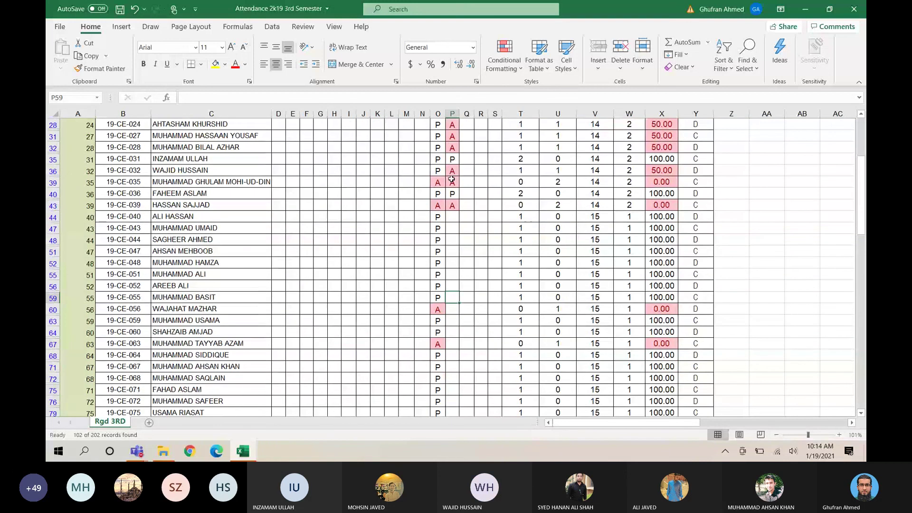
{"action": "key", "text": "Up"}
{"action": "key", "text": "Up"}
{"action": "type", "text": "P"}
{"action": "key", "text": "Return"}
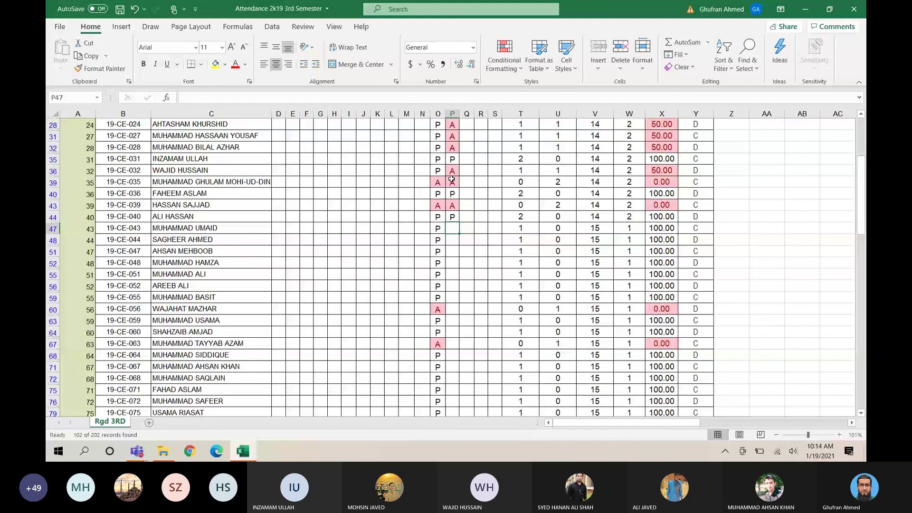
{"action": "type", "text": "A"}
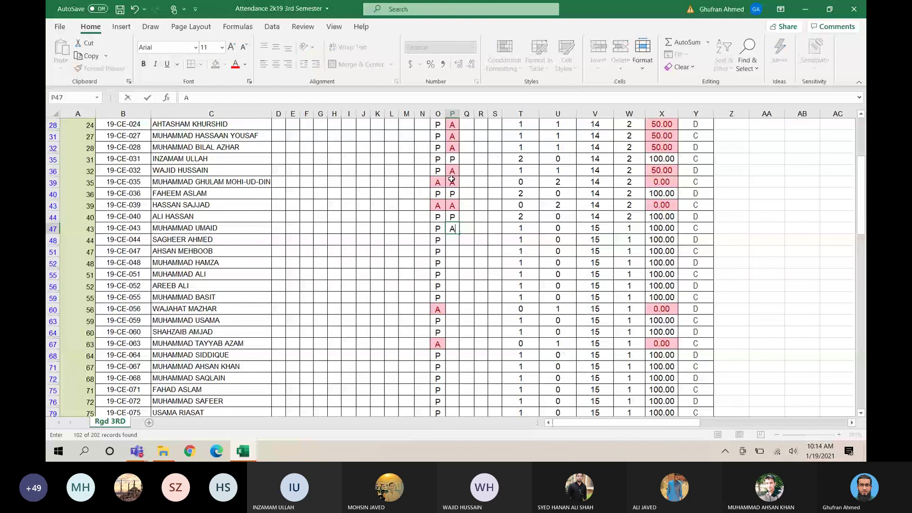
{"action": "key", "text": "Return"}
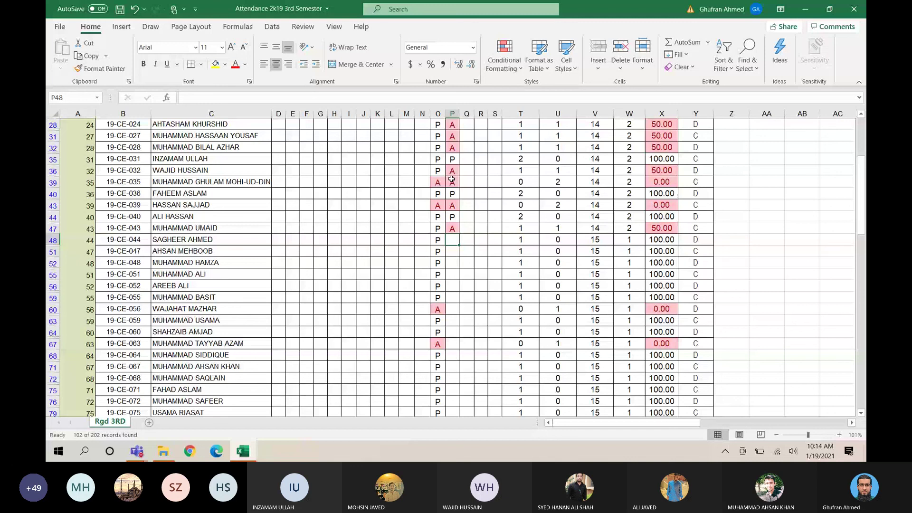
{"action": "type", "text": "A"}
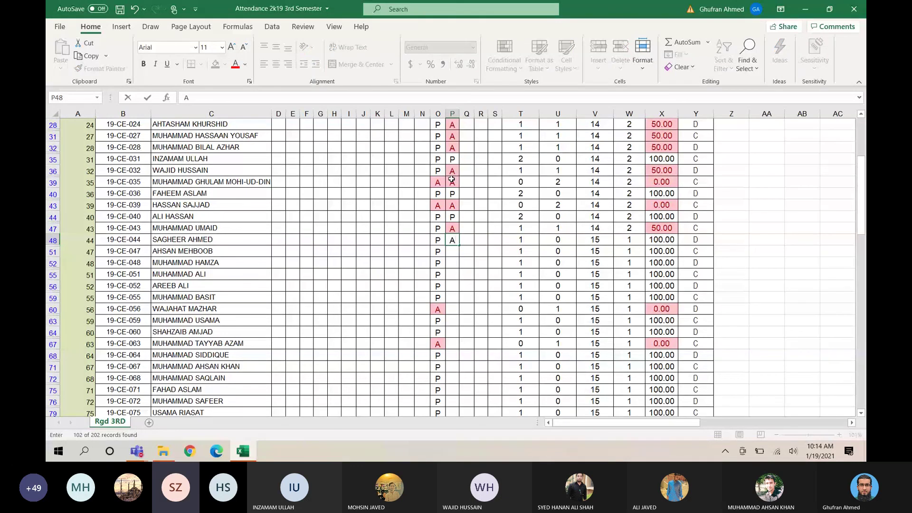
{"action": "key", "text": "Return"}
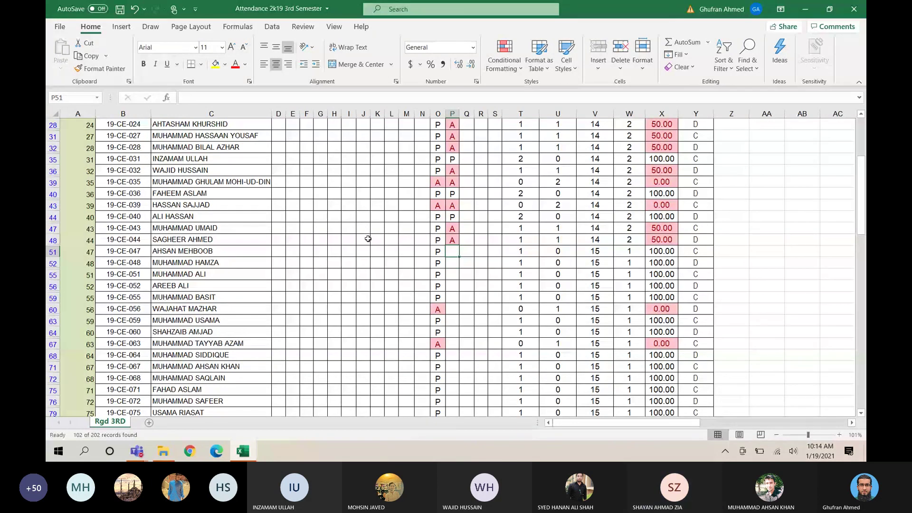
Step: Enter A for the student in cell P51 and correct that attendance entry to P
{"action": "type", "text": "A"}
{"action": "key", "text": "Return"}
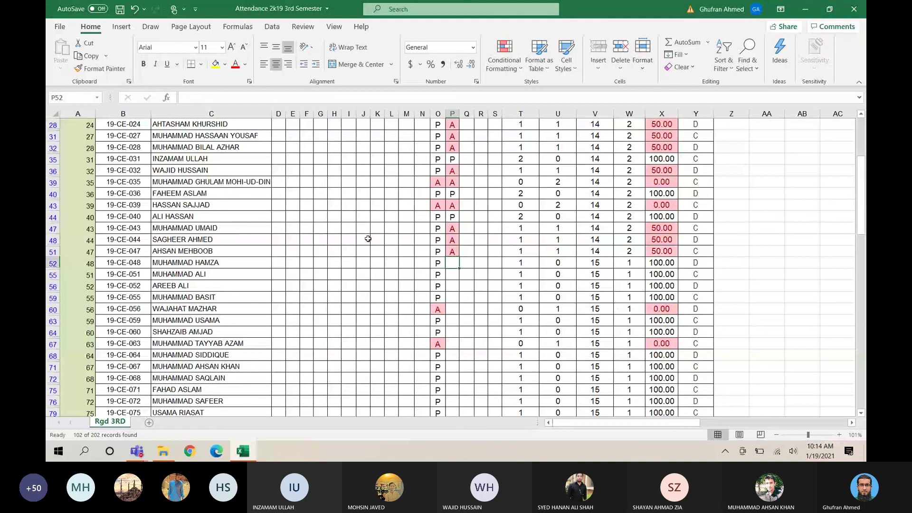
{"action": "key", "text": "Up"}
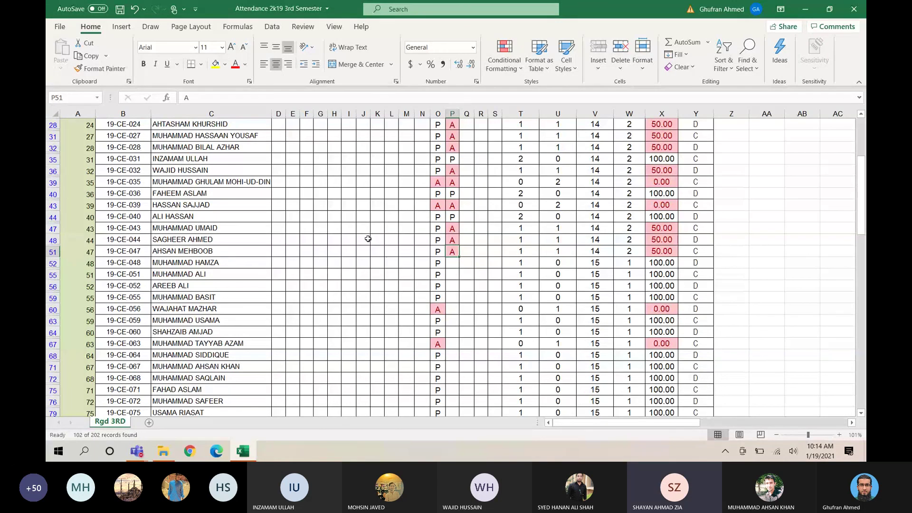
{"action": "type", "text": "P"}
{"action": "key", "text": "Return"}
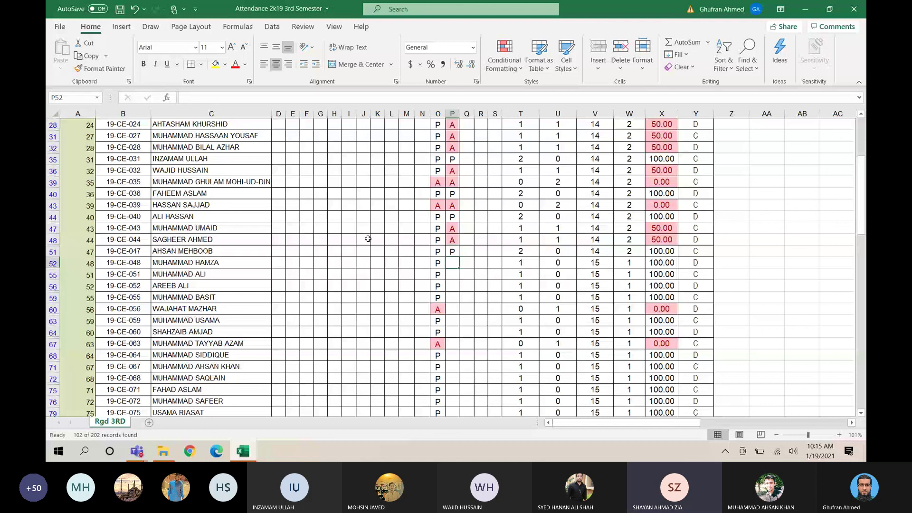
Step: Record attendance for the next three students: P in cell P52 and A in cells P55 and P56
{"action": "type", "text": "P"}
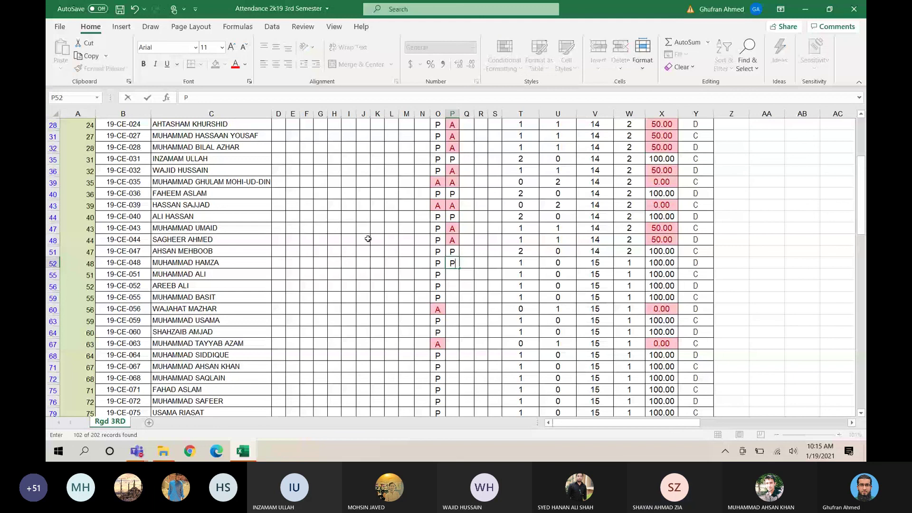
{"action": "key", "text": "Return"}
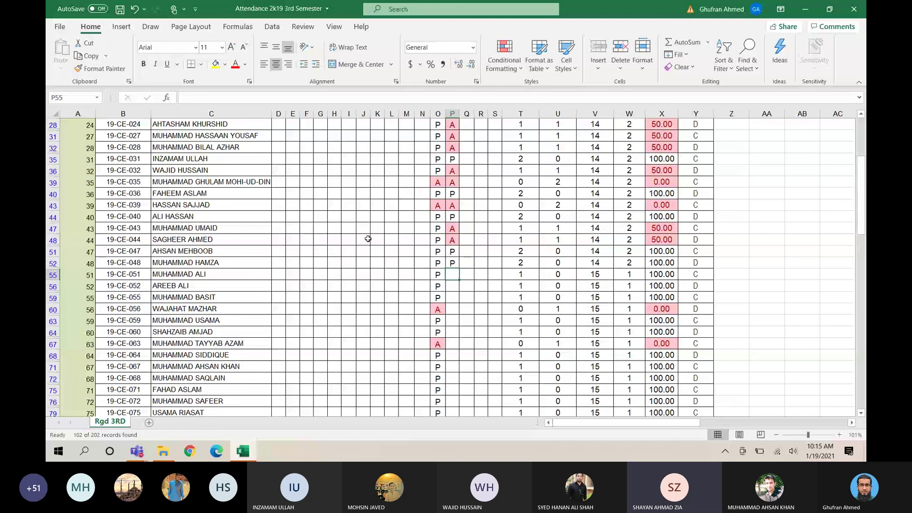
{"action": "type", "text": "A"}
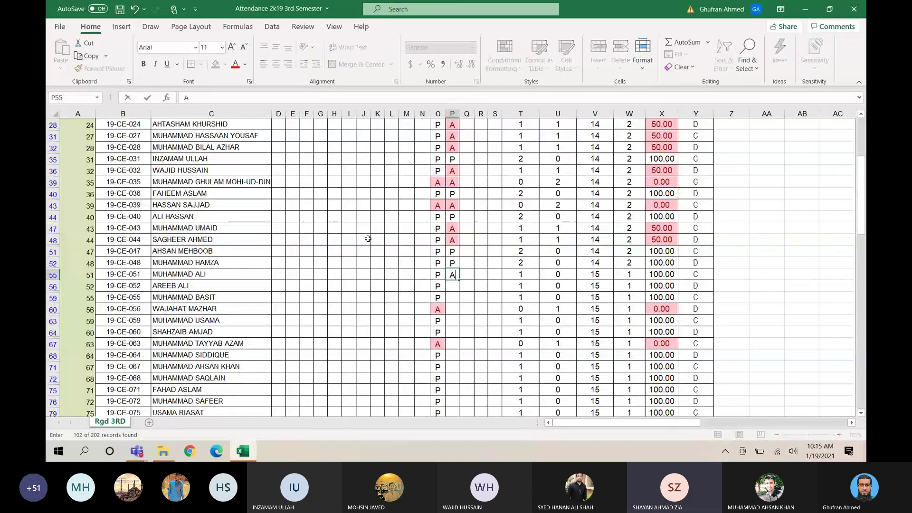
{"action": "key", "text": "Return"}
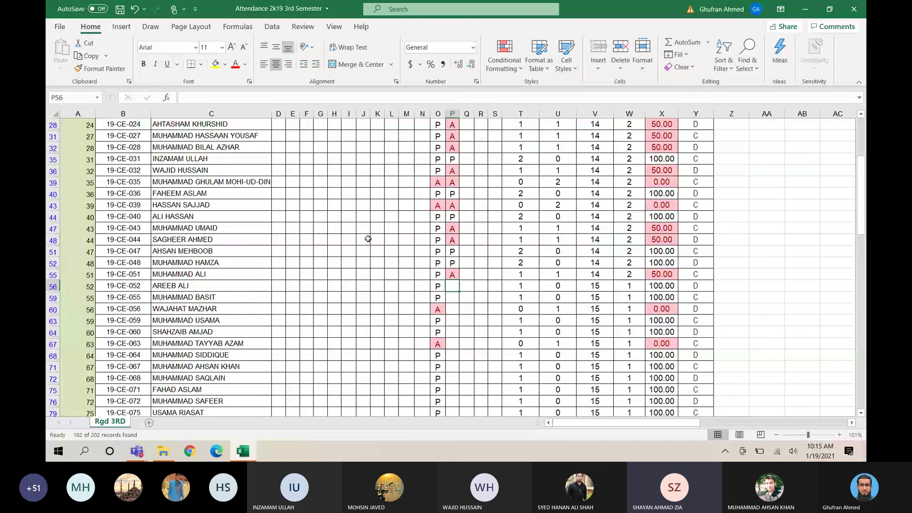
{"action": "type", "text": "A"}
{"action": "key", "text": "Return"}
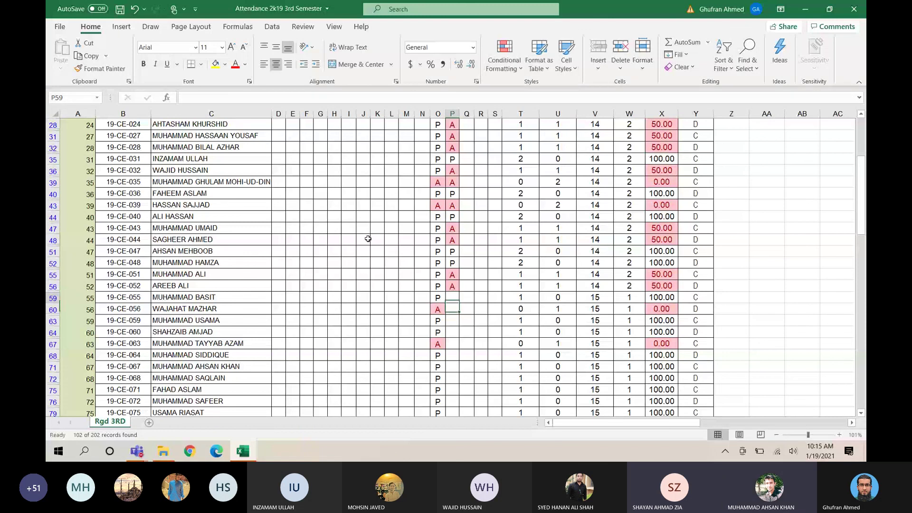
Step: Record attendance for the next three students: A in cell P59 and P in cells P60 and P63
{"action": "type", "text": "A"}
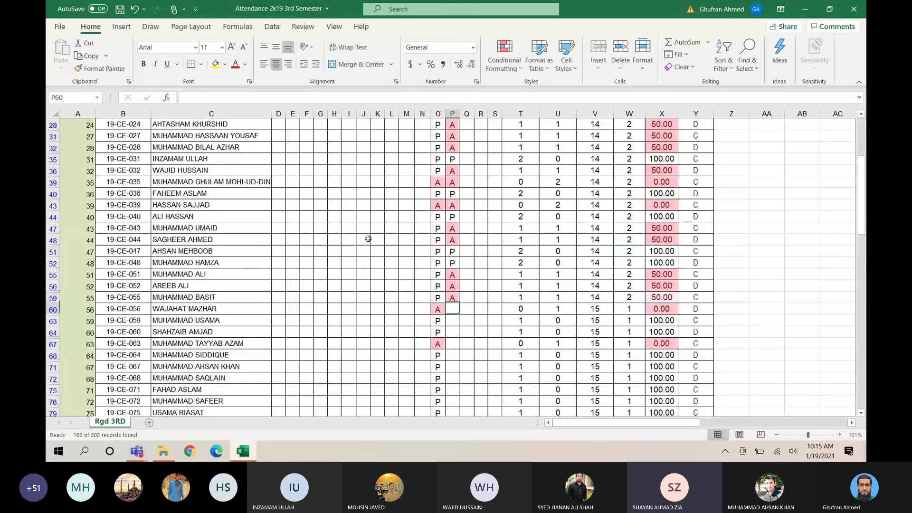
{"action": "key", "text": "Return"}
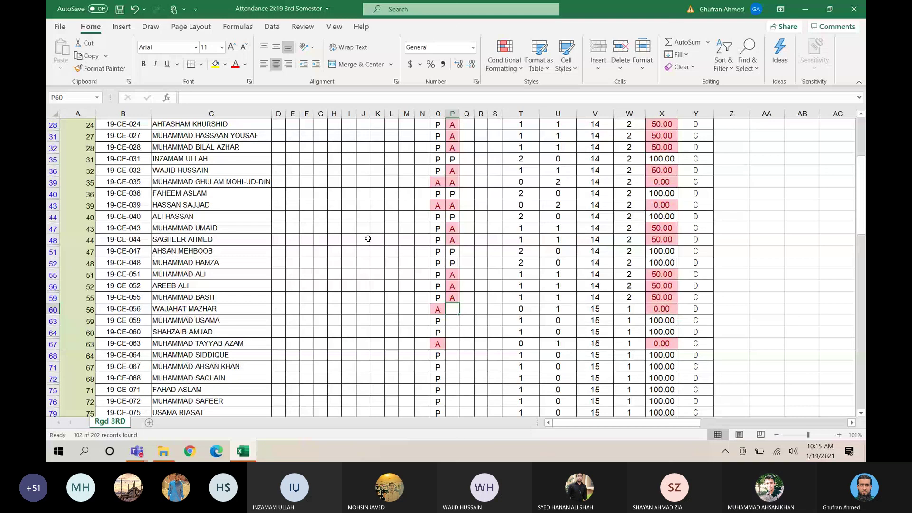
{"action": "type", "text": "P"}
{"action": "key", "text": "Return"}
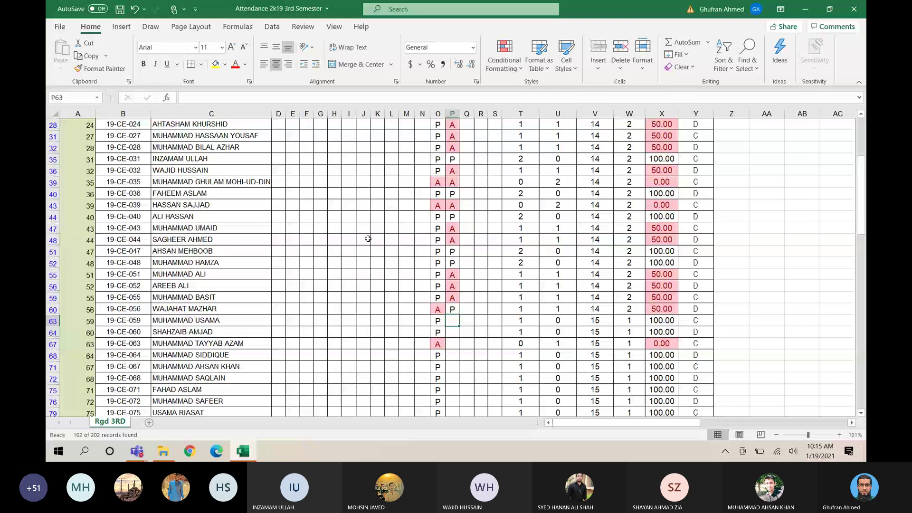
{"action": "type", "text": "P"}
{"action": "key", "text": "Return"}
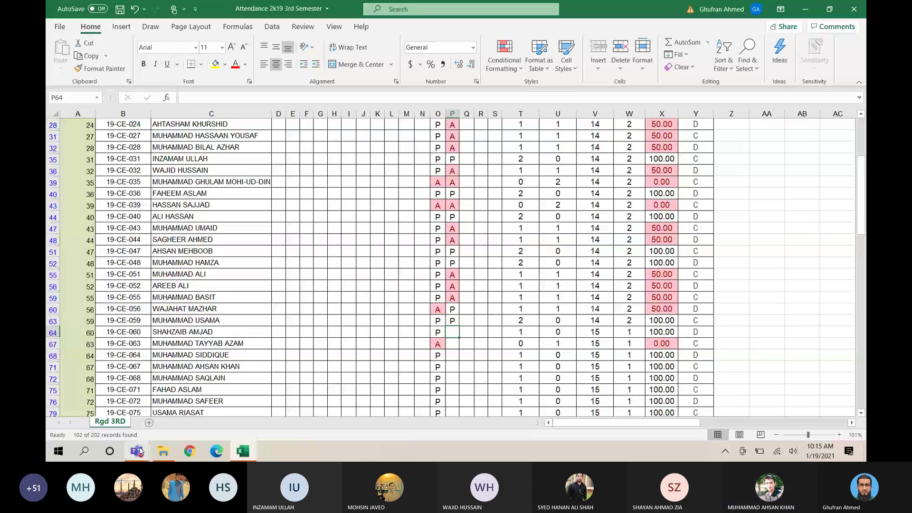
Step: Switch to the Weekly Class meeting in Microsoft Teams and stop the meeting recording
{"action": "mouse_move", "coordinate": [138, 456]}
{"action": "left_click", "coordinate": [218, 382]}
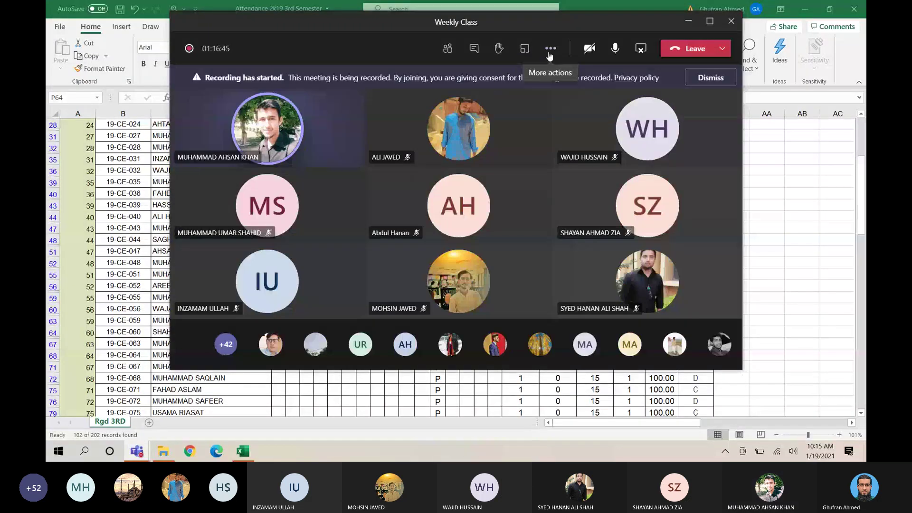
{"action": "left_click", "coordinate": [550, 47]}
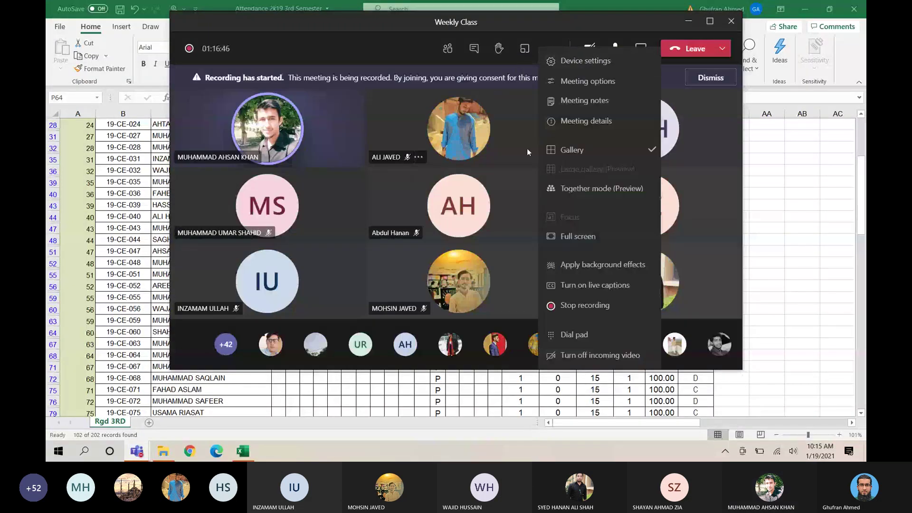
{"action": "left_click", "coordinate": [585, 305]}
{"action": "left_click", "coordinate": [518, 214]}
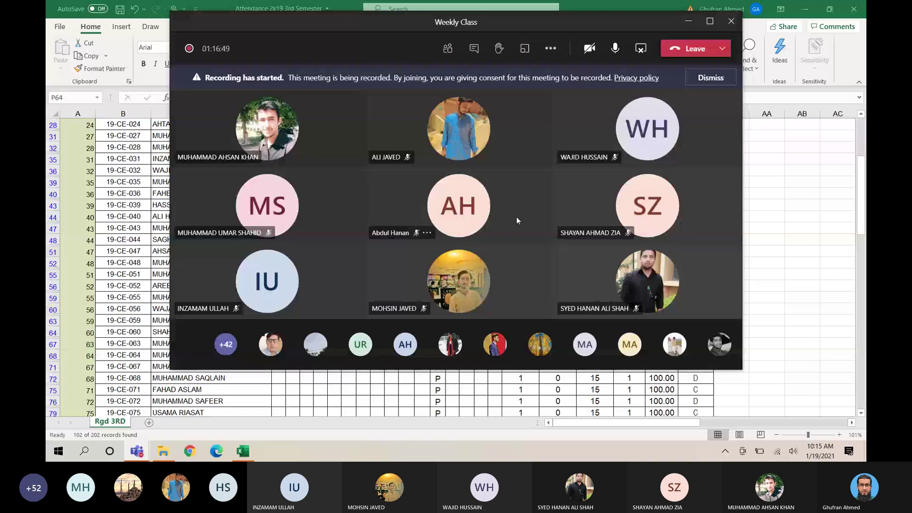